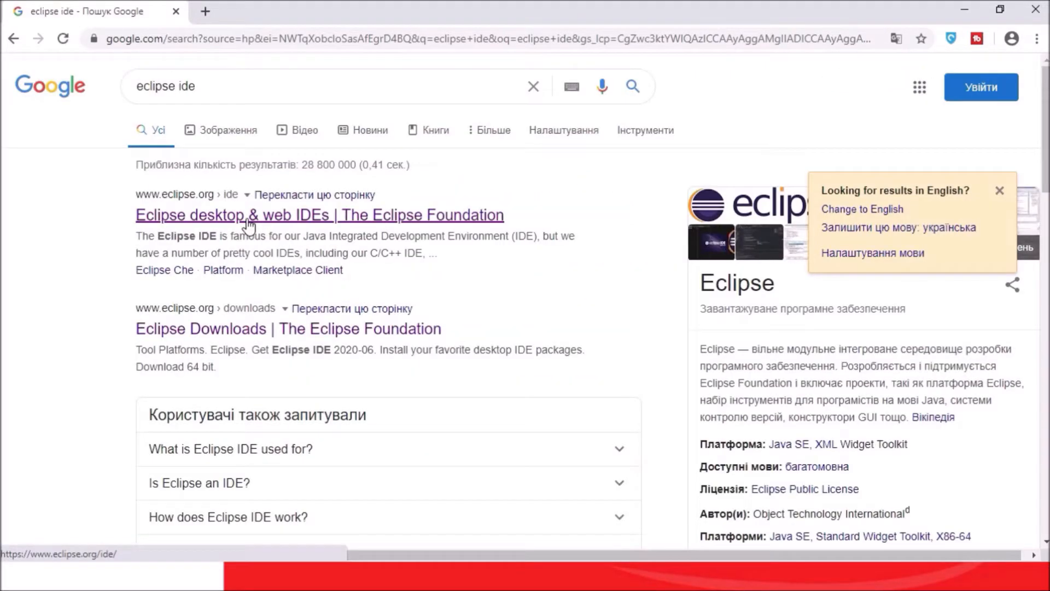
- Open the Eclipse IDE website from the search results and download the 64-bit Eclipse IDE 2020-06 installer
{"action": "left_click", "coordinate": [248, 223]}
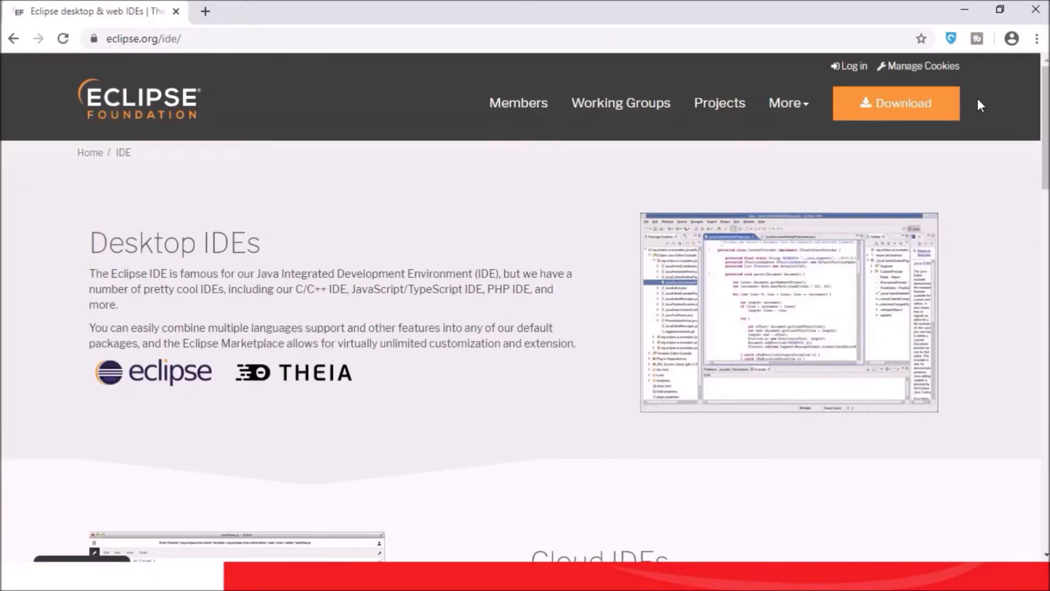
{"action": "left_click", "coordinate": [877, 109]}
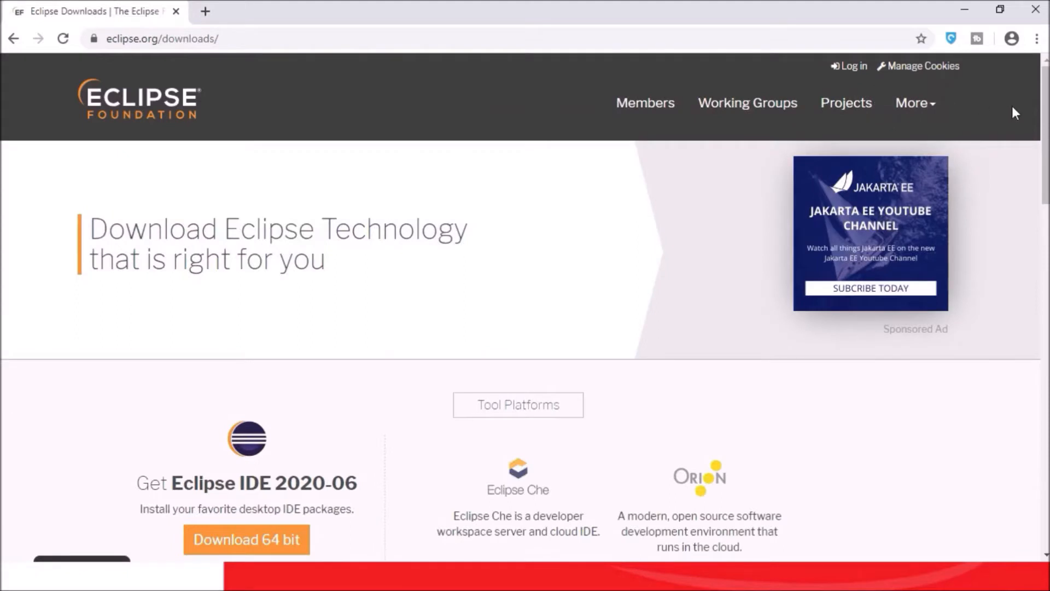
{"action": "scroll", "coordinate": [2, 119], "scroll_direction": "down", "scroll_amount": 5}
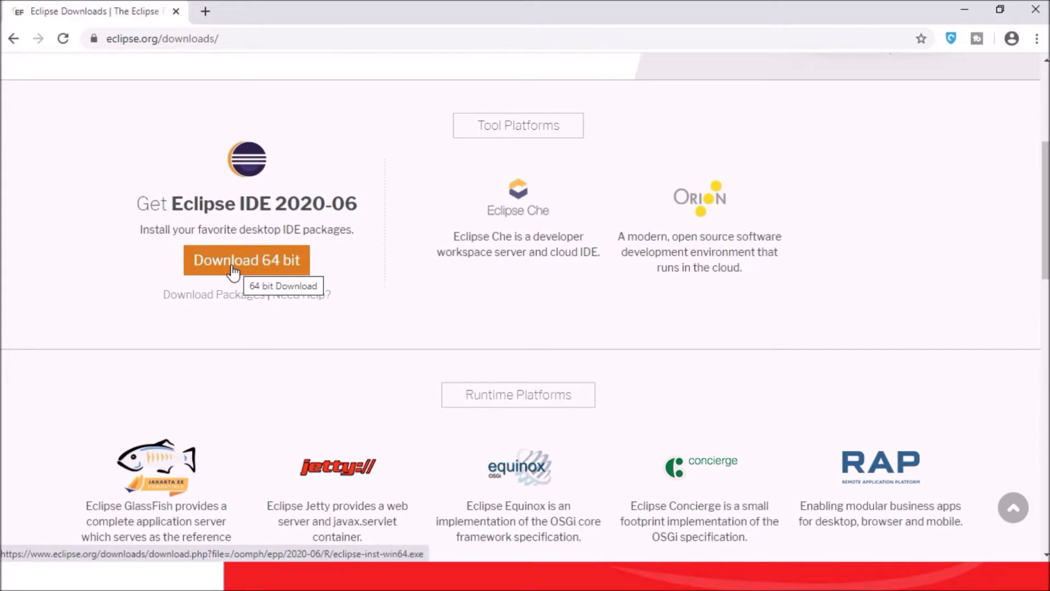
{"action": "left_click", "coordinate": [232, 268]}
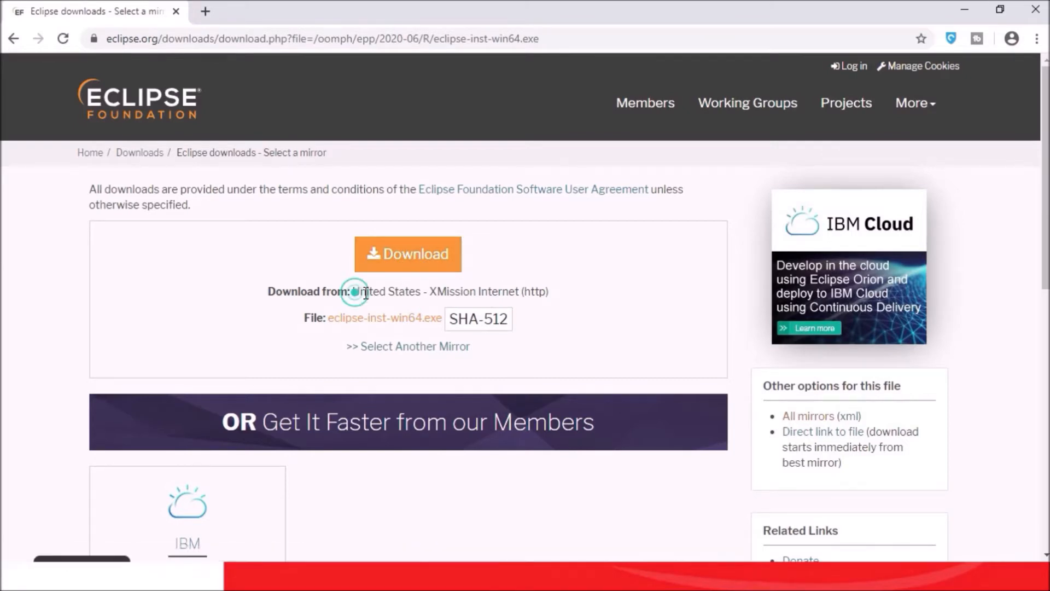
{"action": "left_click_drag", "start_coordinate": [351, 291], "coordinate": [442, 291]}
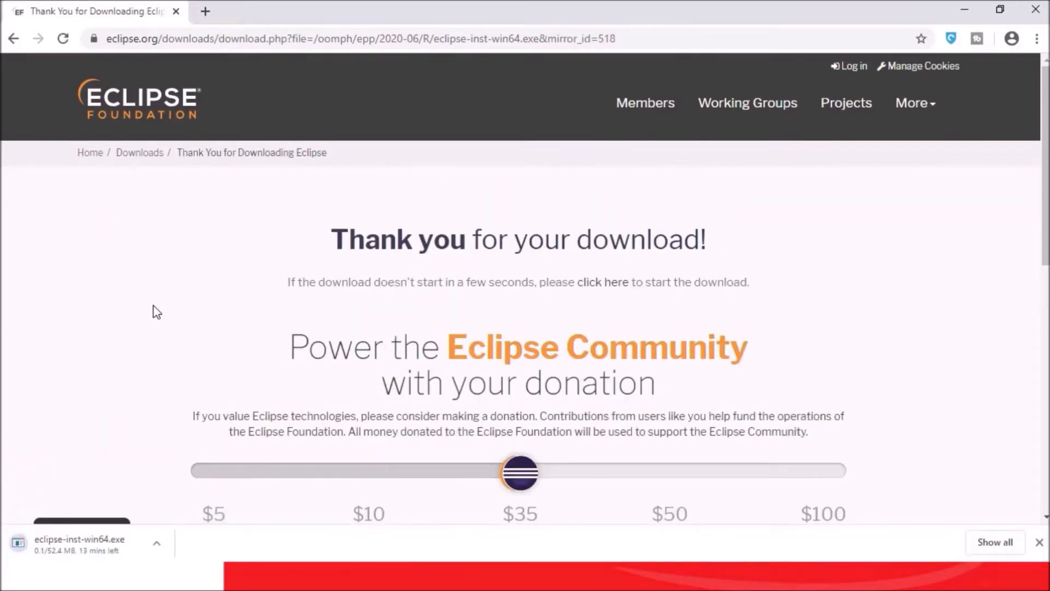
- Show the downloaded eclipse-inst-win64.exe in its folder and run it, allowing the file past the security prompt
{"action": "left_click", "coordinate": [1000, 544]}
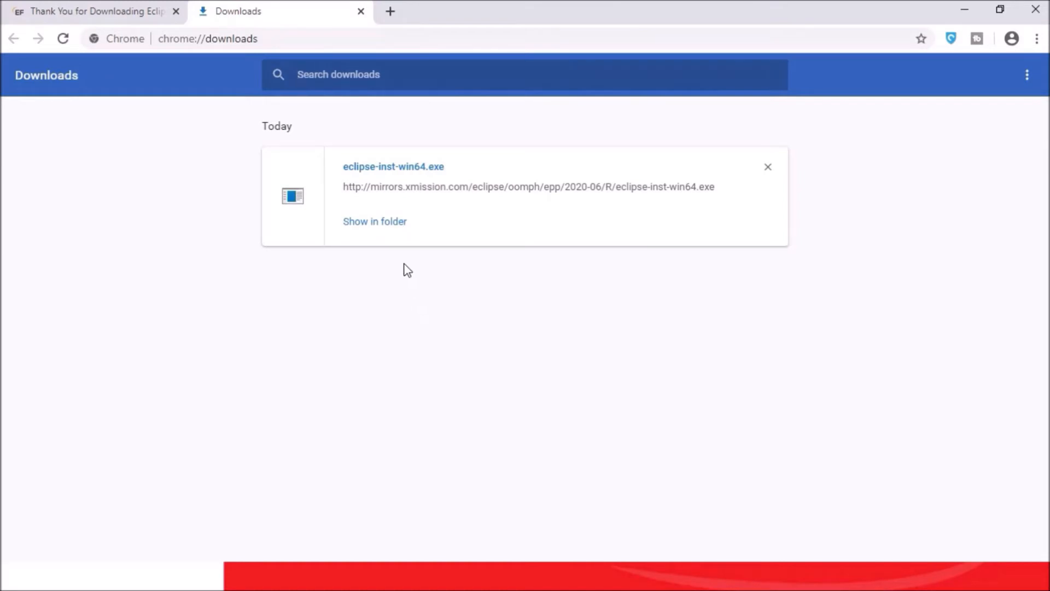
{"action": "left_click", "coordinate": [375, 222]}
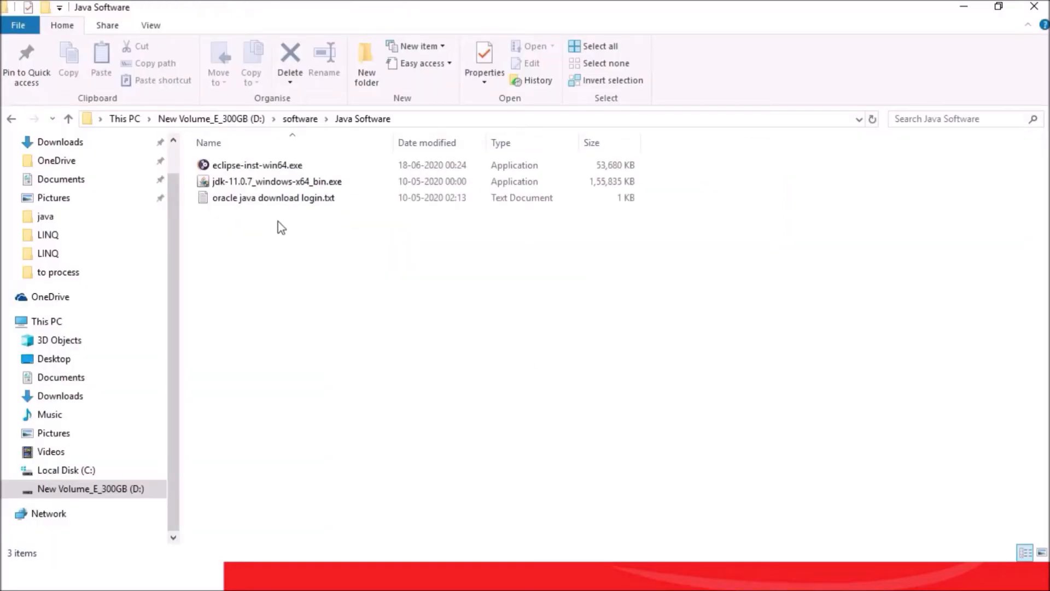
{"action": "left_click", "coordinate": [255, 166]}
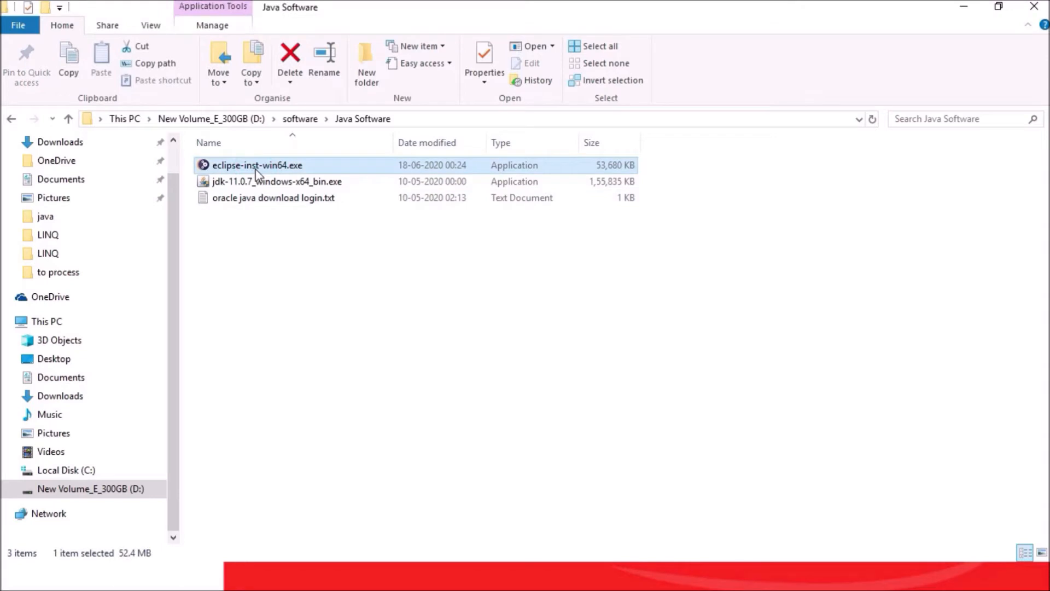
{"action": "double_click", "coordinate": [256, 169]}
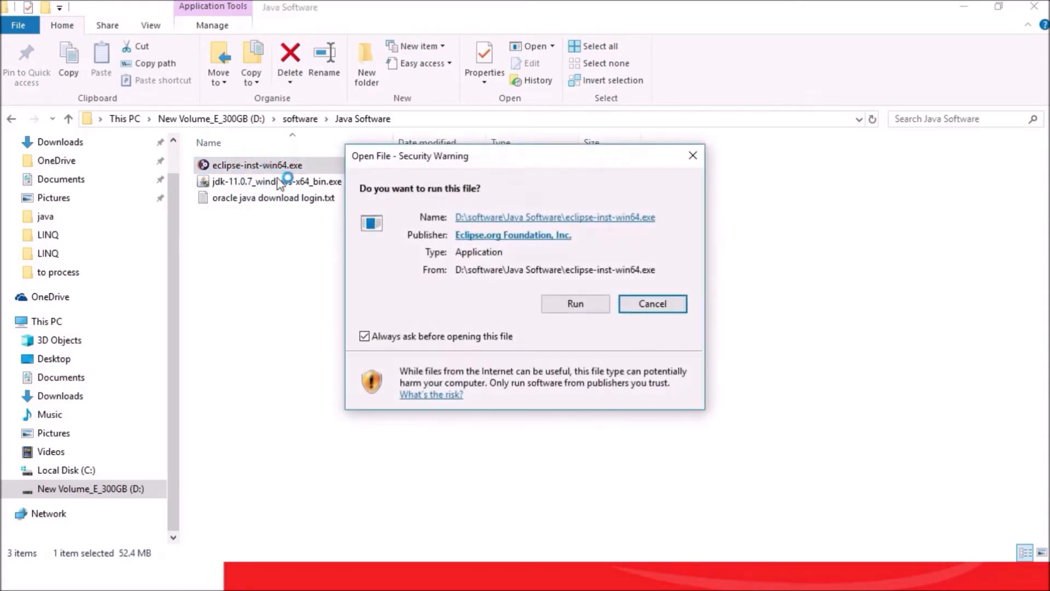
{"action": "left_click", "coordinate": [574, 304]}
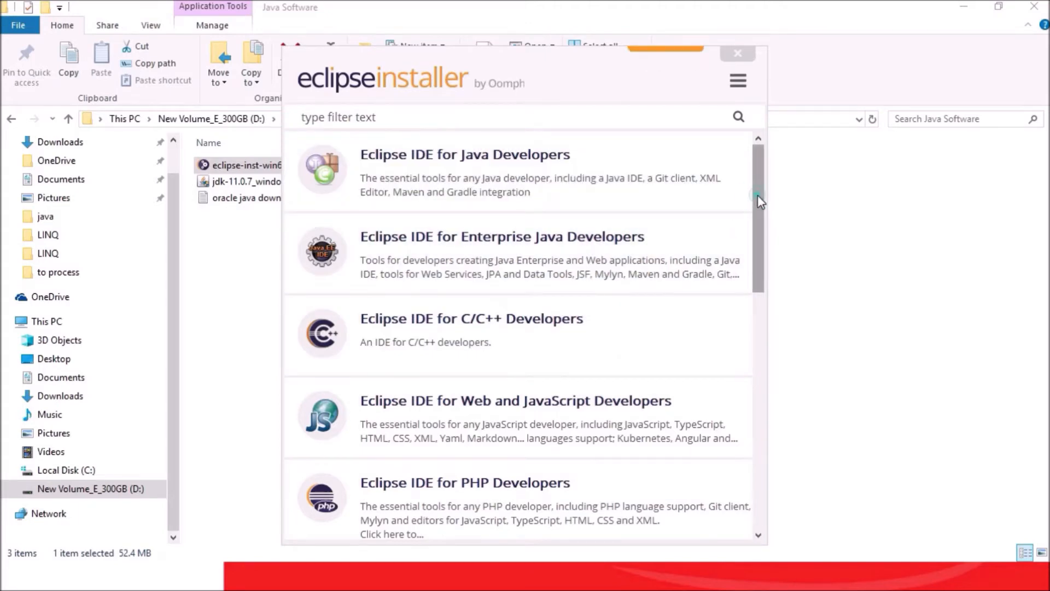
- Choose the Eclipse IDE for Java Developers package and review its Java VM and installation folder settings
{"action": "left_click_drag", "start_coordinate": [757, 195], "coordinate": [772, 122]}
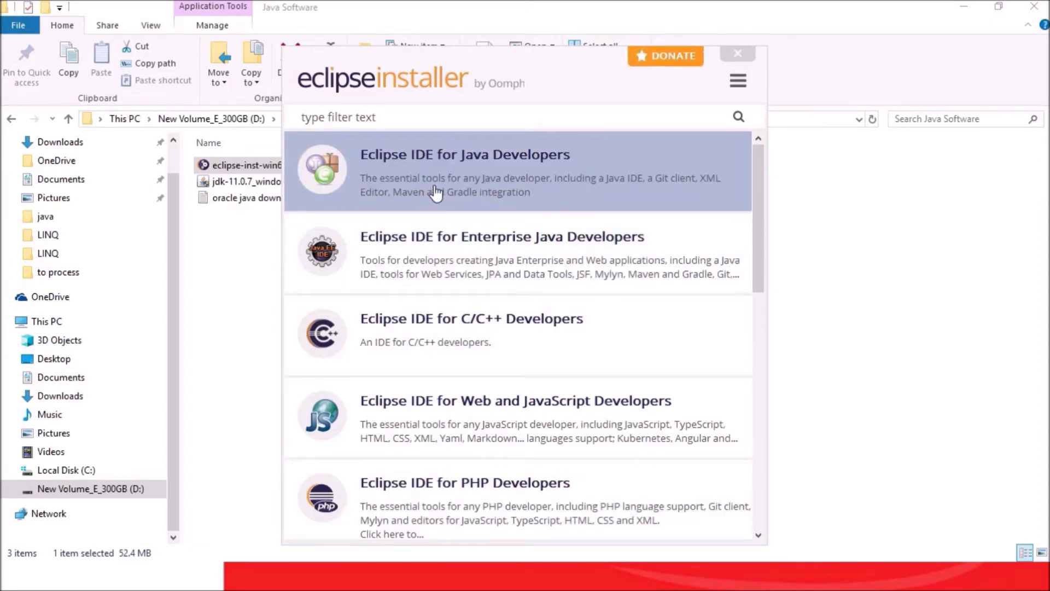
{"action": "left_click", "coordinate": [435, 188]}
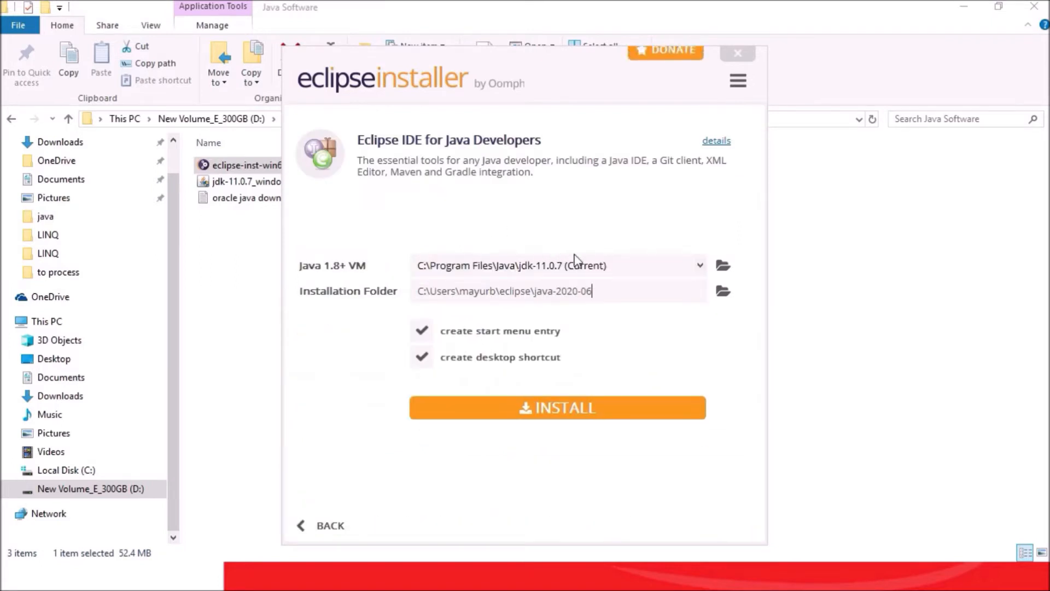
{"action": "left_click", "coordinate": [623, 268]}
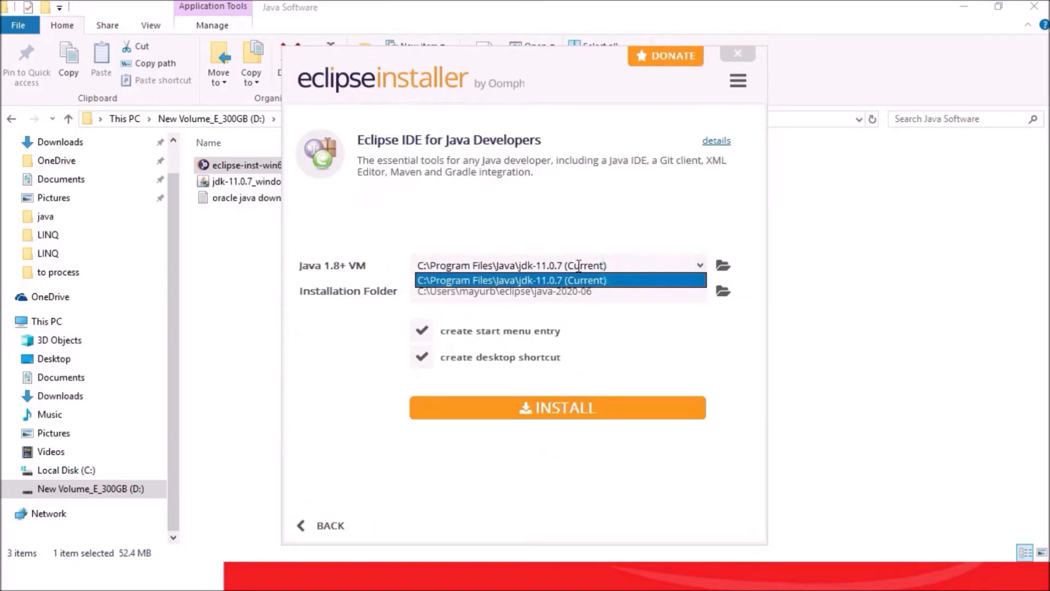
{"action": "left_click", "coordinate": [499, 223]}
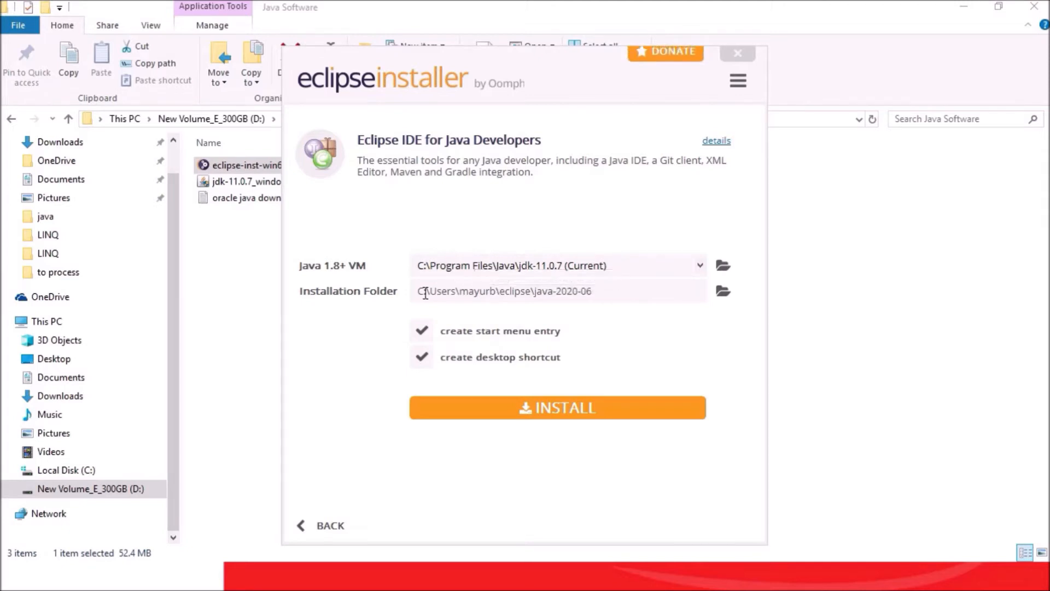
{"action": "left_click_drag", "start_coordinate": [417, 290], "coordinate": [602, 293]}
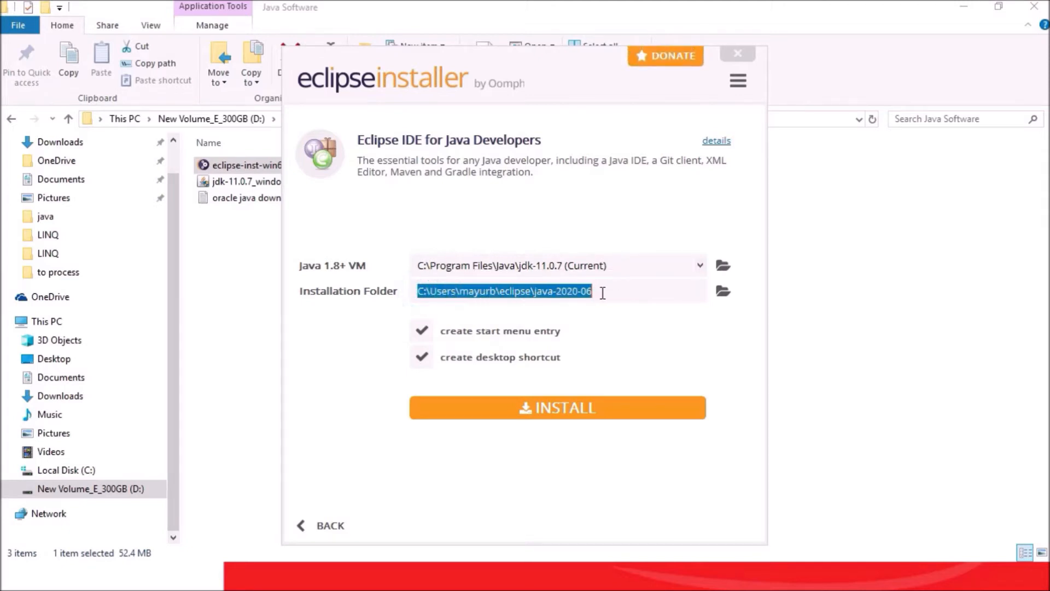
{"action": "left_click", "coordinate": [603, 292]}
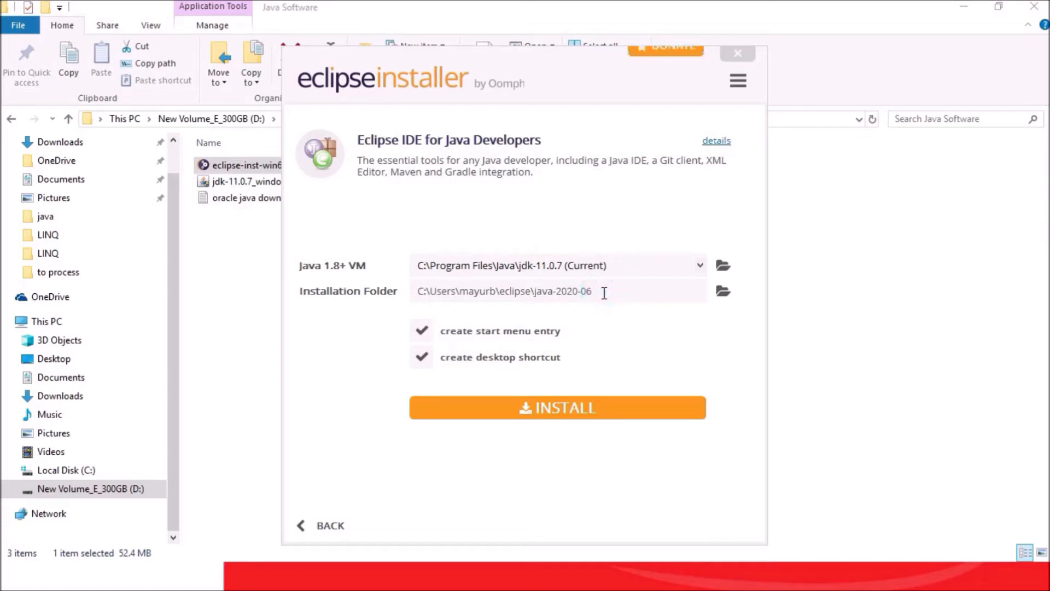
{"action": "left_click_drag", "start_coordinate": [493, 293], "coordinate": [418, 293]}
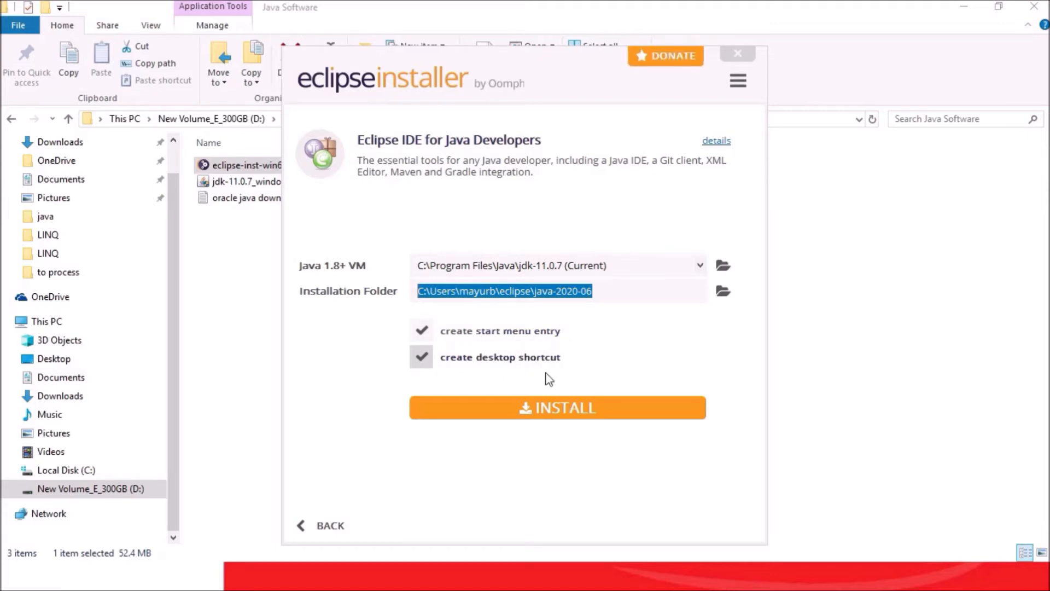
- Start the installation with the default options and accept the Eclipse Foundation Software User Agreement
{"action": "left_click", "coordinate": [567, 411]}
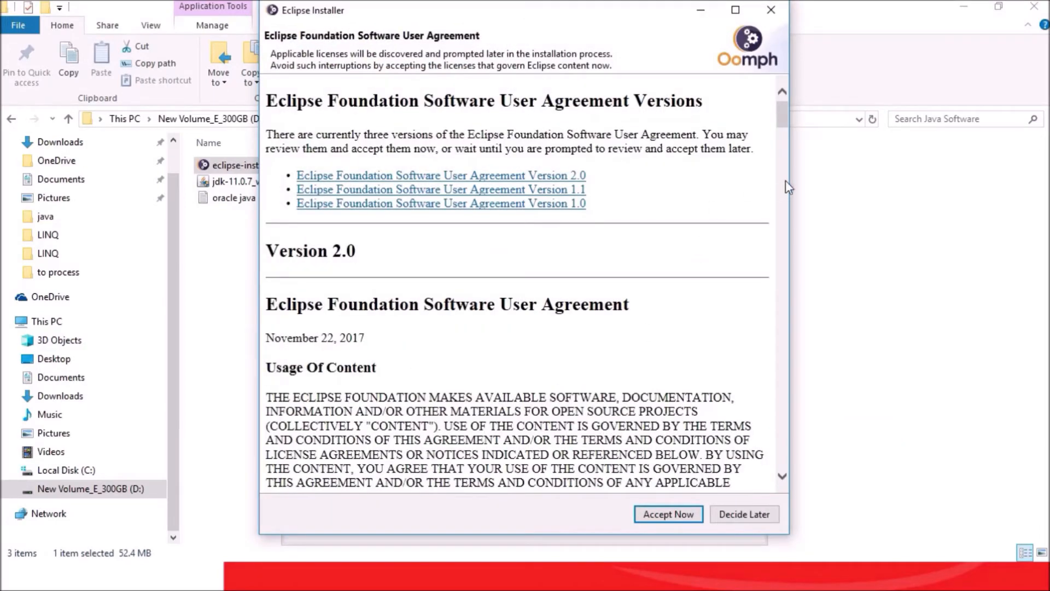
{"action": "left_click_drag", "start_coordinate": [782, 105], "coordinate": [794, 460]}
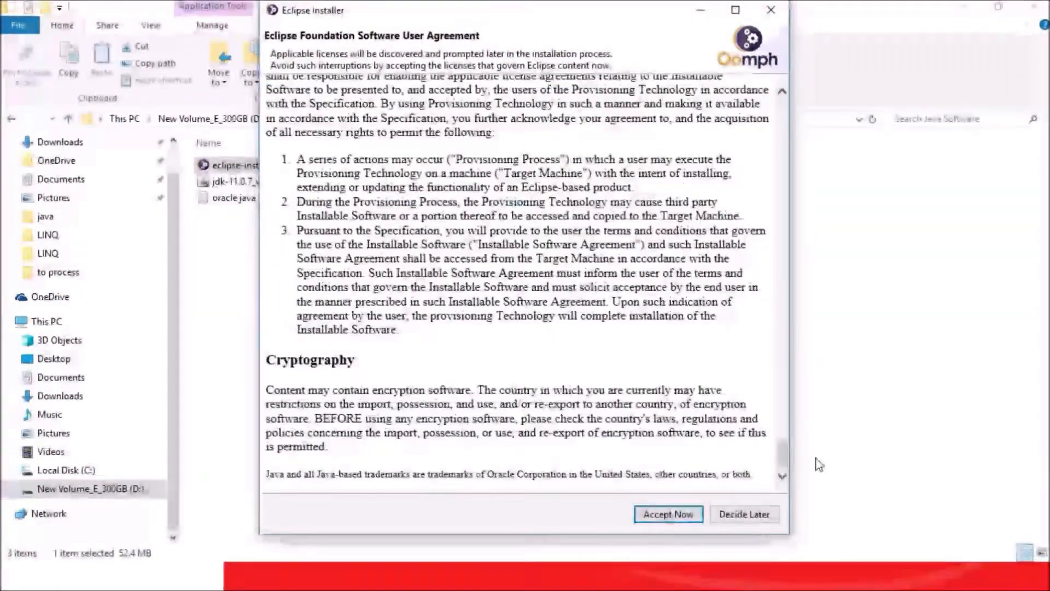
{"action": "left_click", "coordinate": [668, 514]}
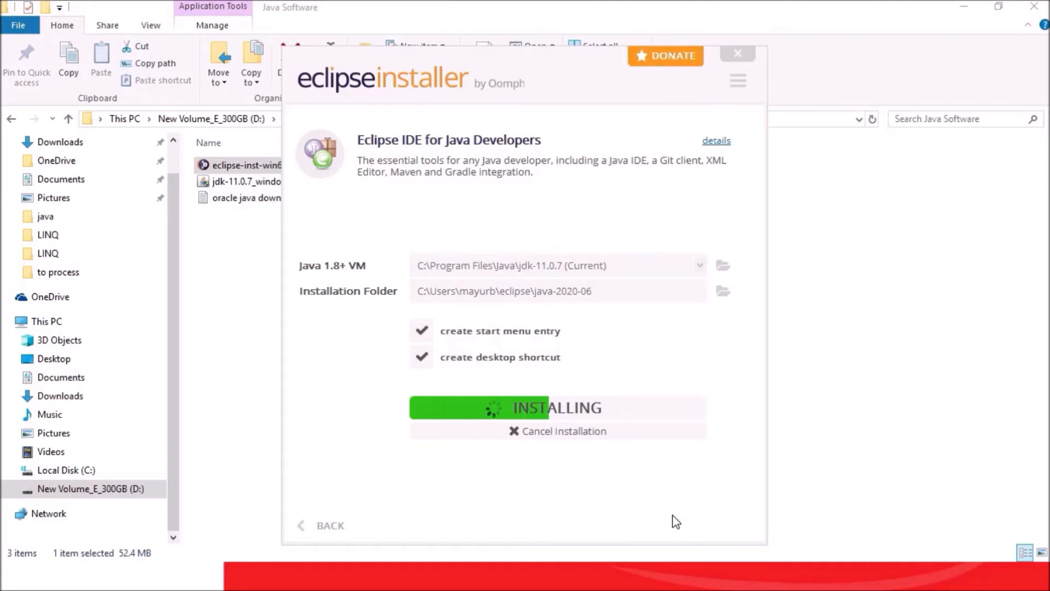
- Accept the unsigned content for the installation and have the choice remembered
{"action": "left_click", "coordinate": [748, 88]}
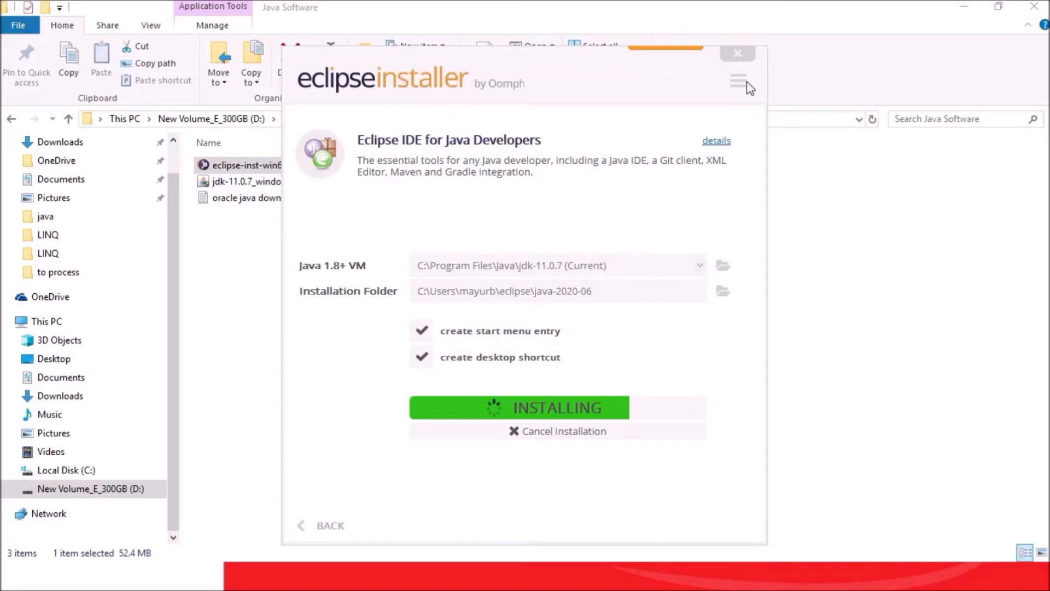
{"action": "left_click", "coordinate": [746, 84]}
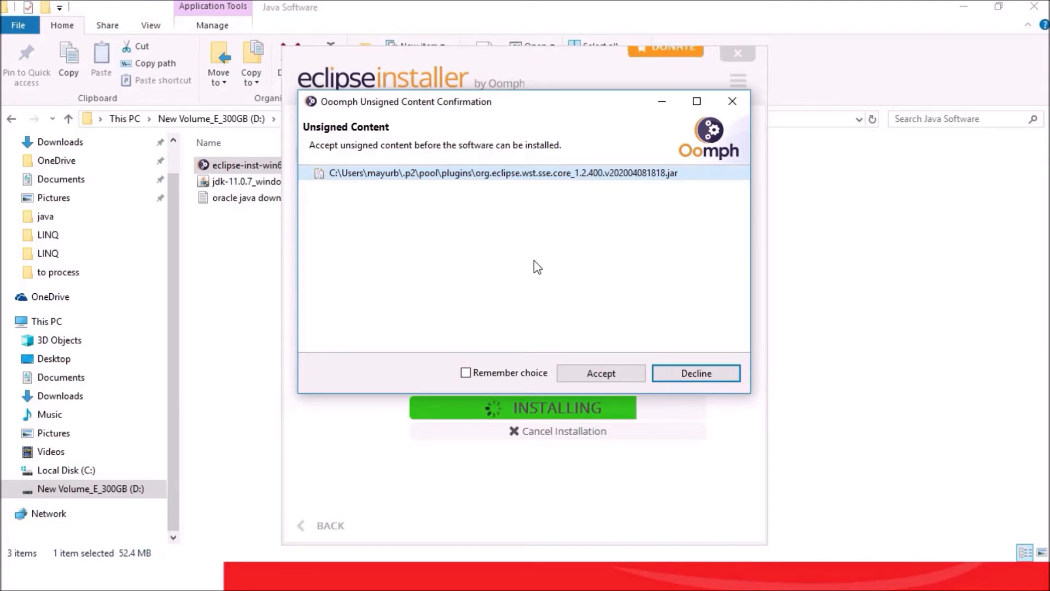
{"action": "left_click_drag", "start_coordinate": [330, 145], "coordinate": [490, 145]}
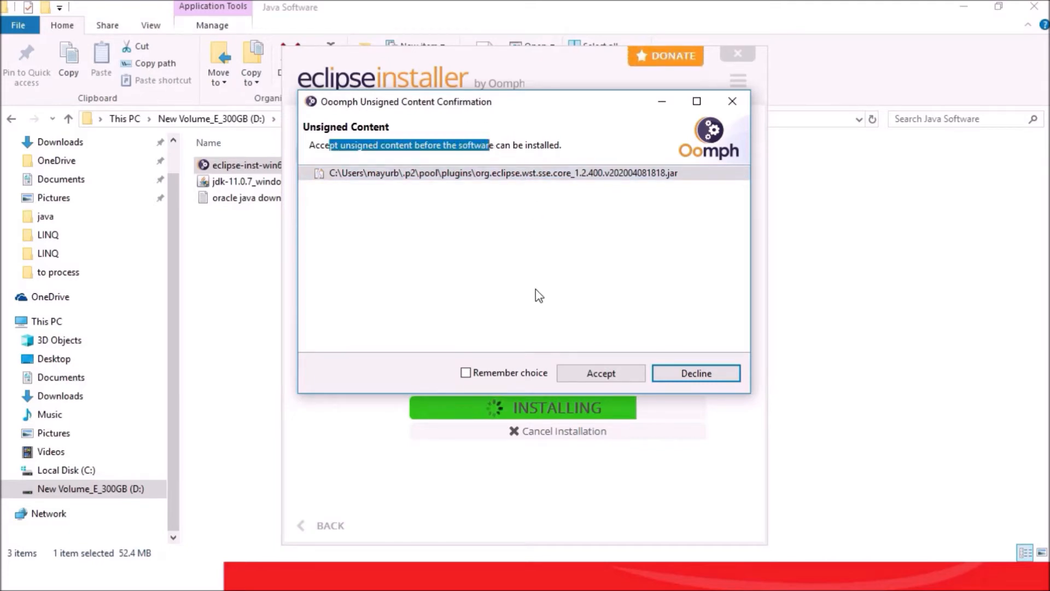
{"action": "left_click", "coordinate": [465, 372]}
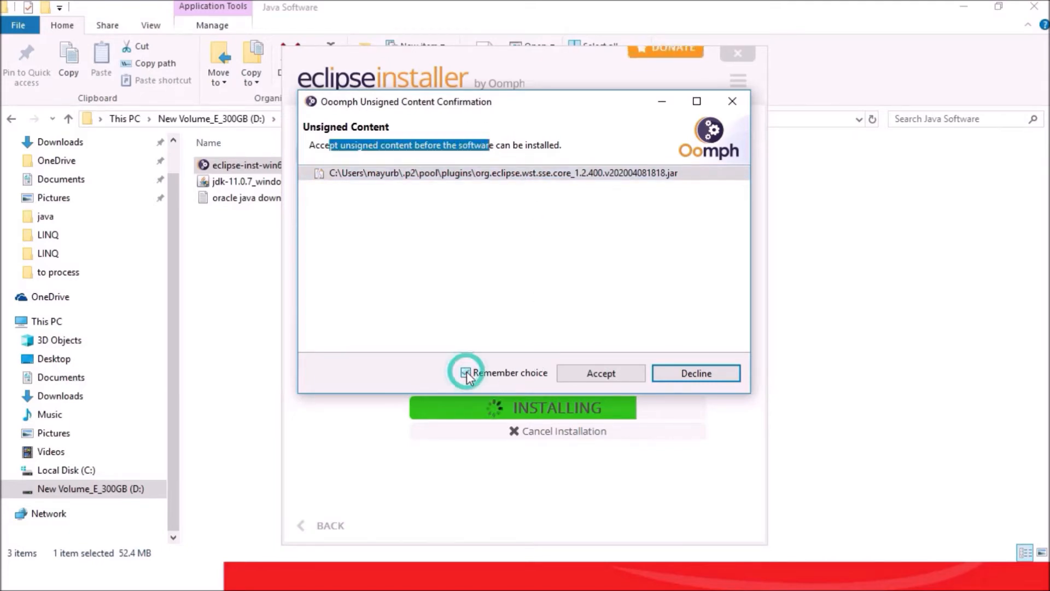
{"action": "left_click", "coordinate": [587, 374]}
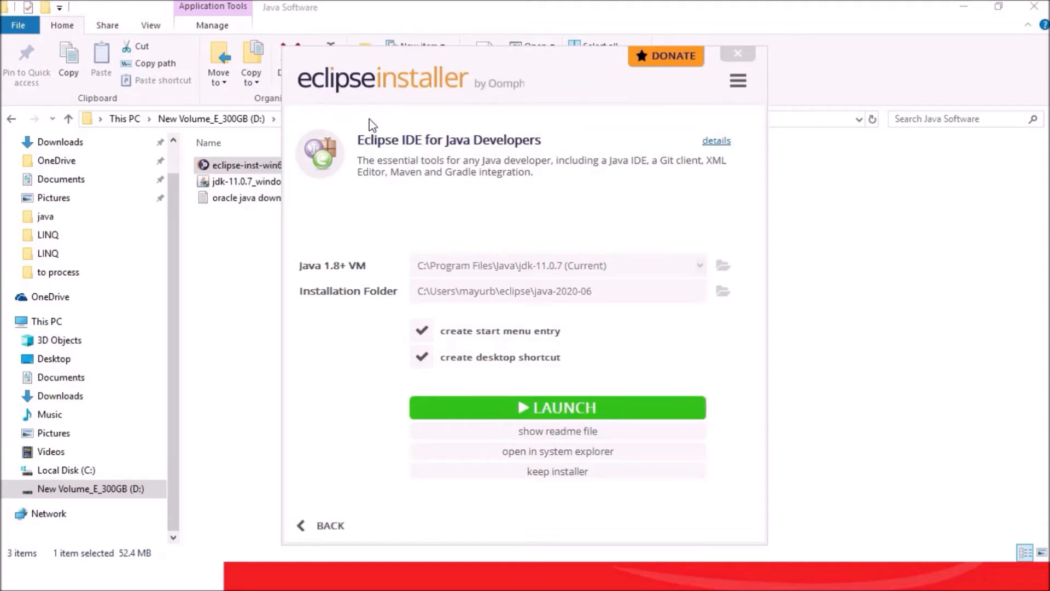
- Launch the installed Eclipse IDE and browse to D:\java as the workspace directory
{"action": "left_click_drag", "start_coordinate": [381, 140], "coordinate": [541, 141]}
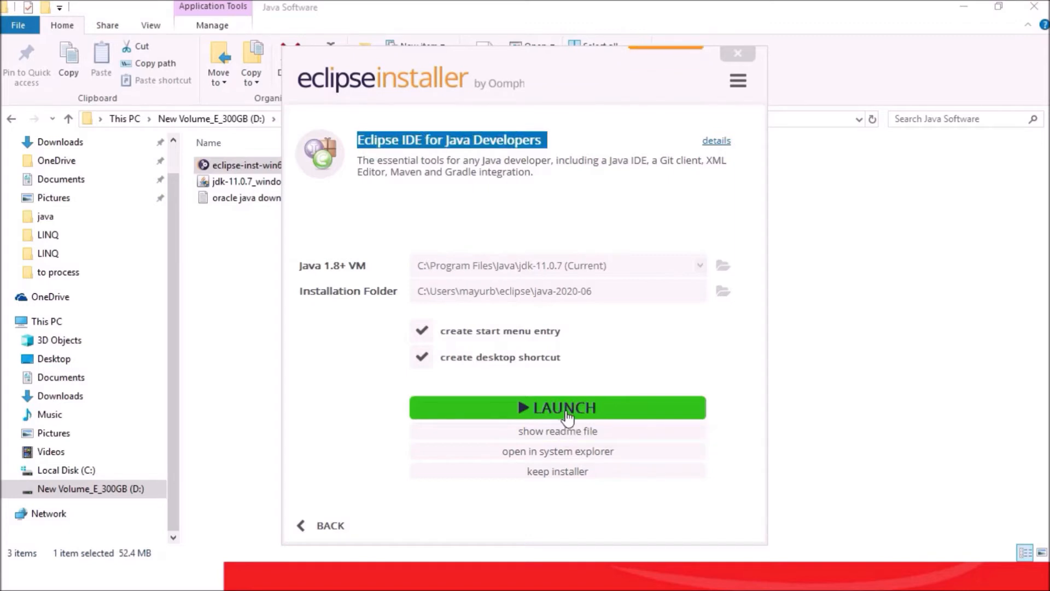
{"action": "left_click", "coordinate": [566, 416]}
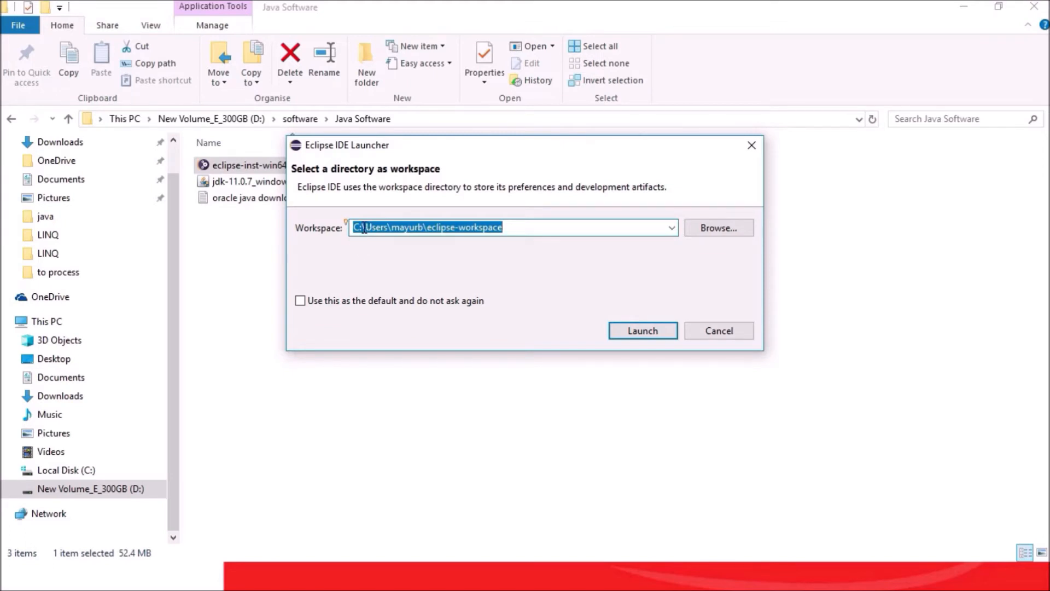
{"action": "left_click", "coordinate": [492, 233]}
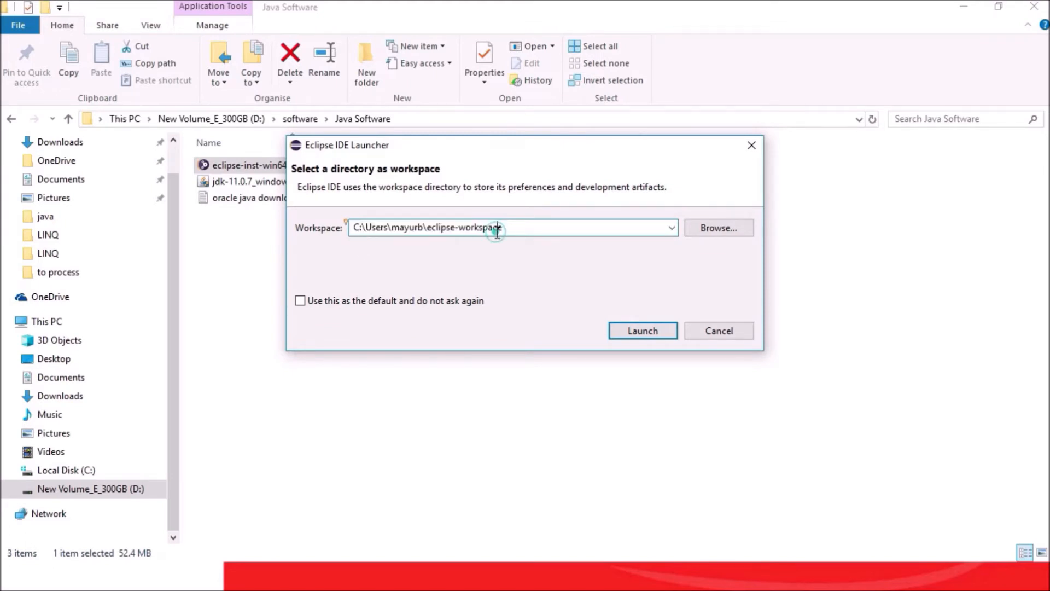
{"action": "left_click", "coordinate": [693, 229]}
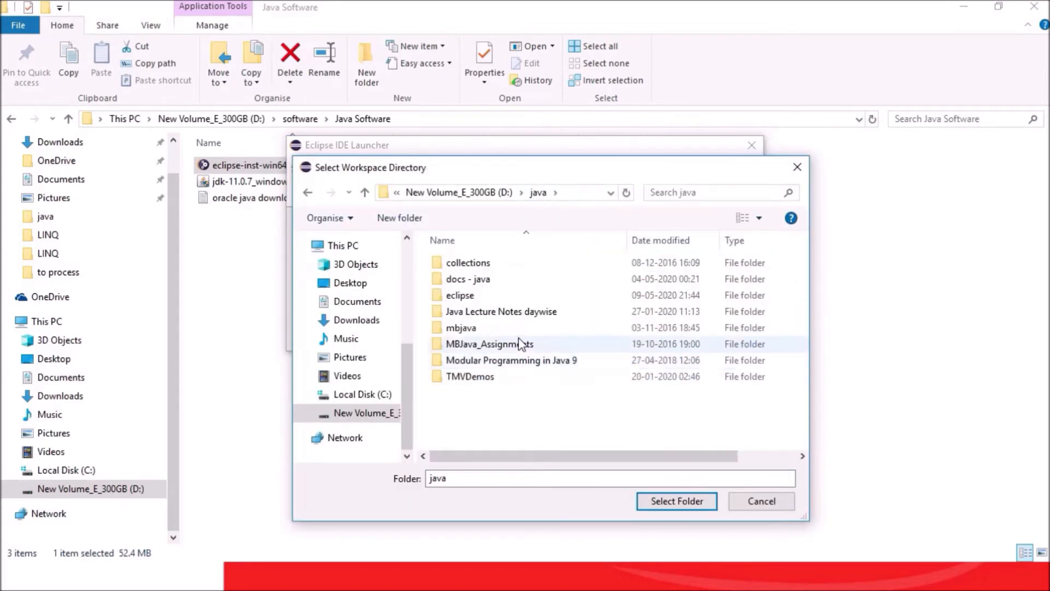
{"action": "left_click", "coordinate": [611, 479]}
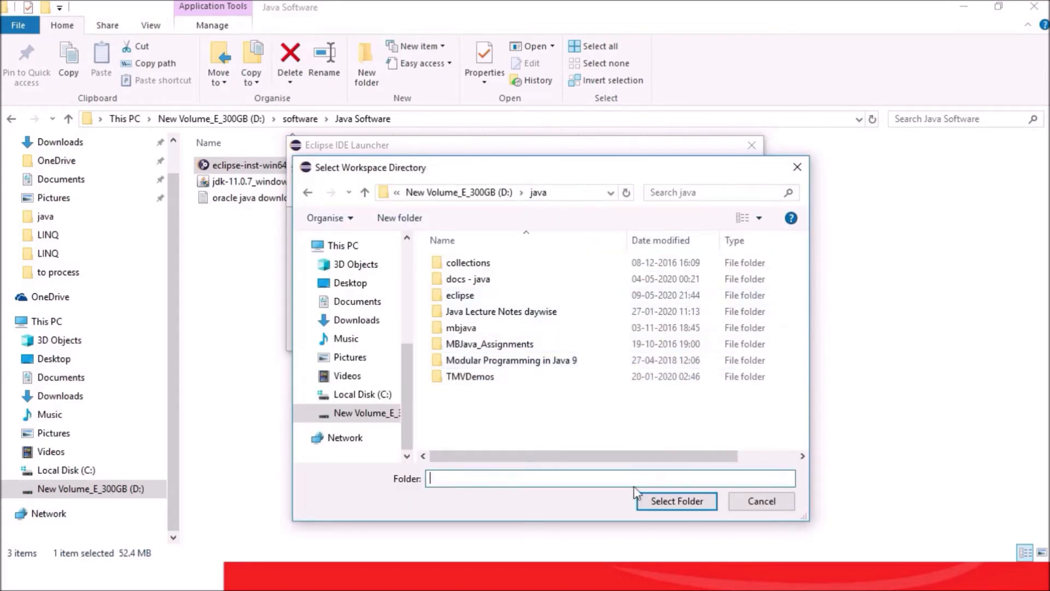
{"action": "left_click", "coordinate": [664, 503]}
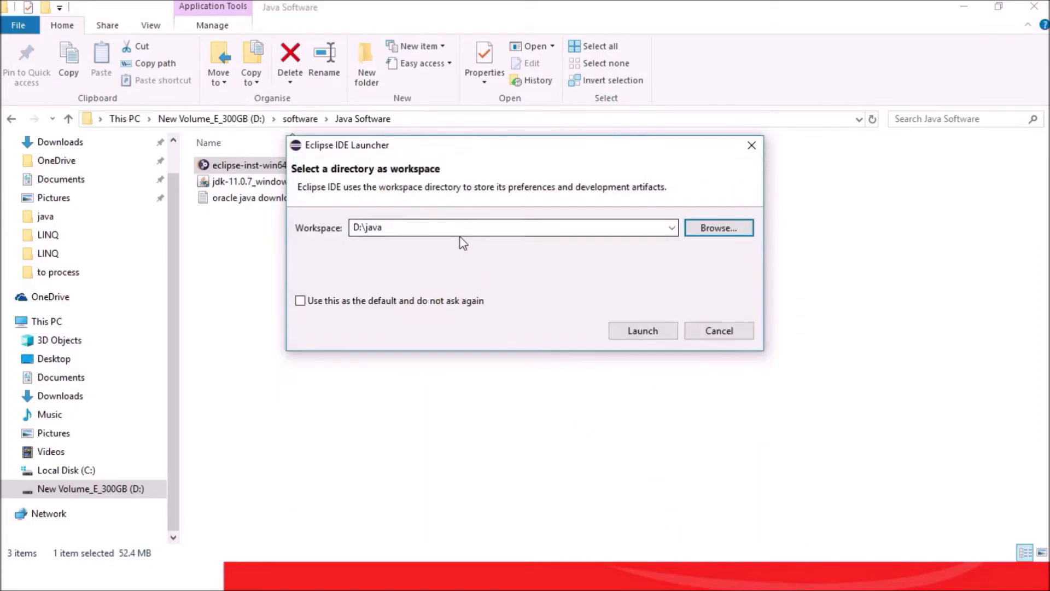
- Extend the workspace path to D:\java\YT_Java and launch the IDE with it in a maximized window
{"action": "left_click", "coordinate": [459, 232]}
{"action": "left_click", "coordinate": [460, 233]}
{"action": "type", "text": "\\"}
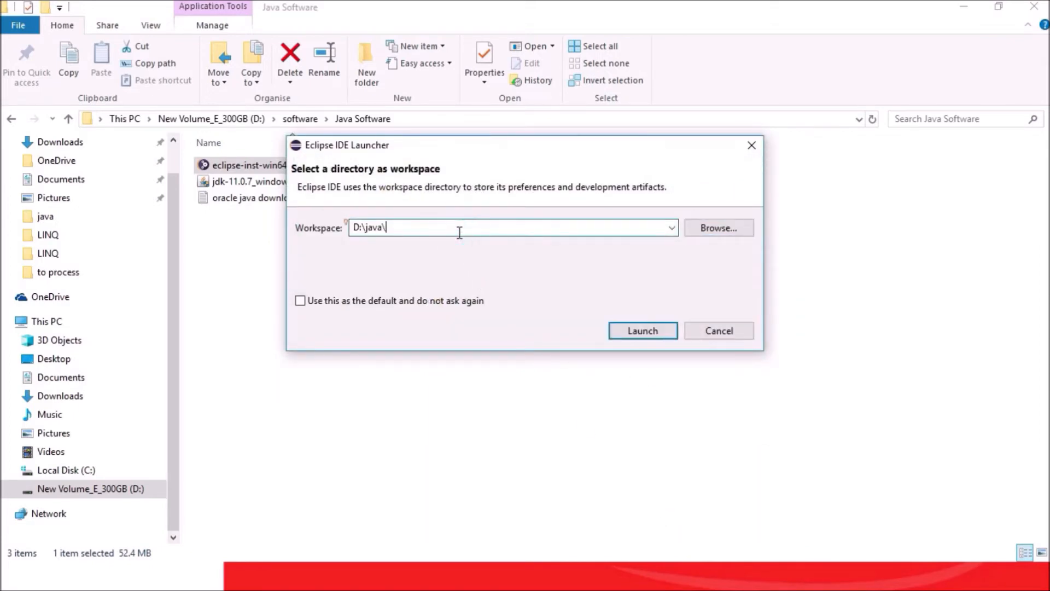
{"action": "type", "text": "YT_Java"}
{"action": "double_click", "coordinate": [434, 233]}
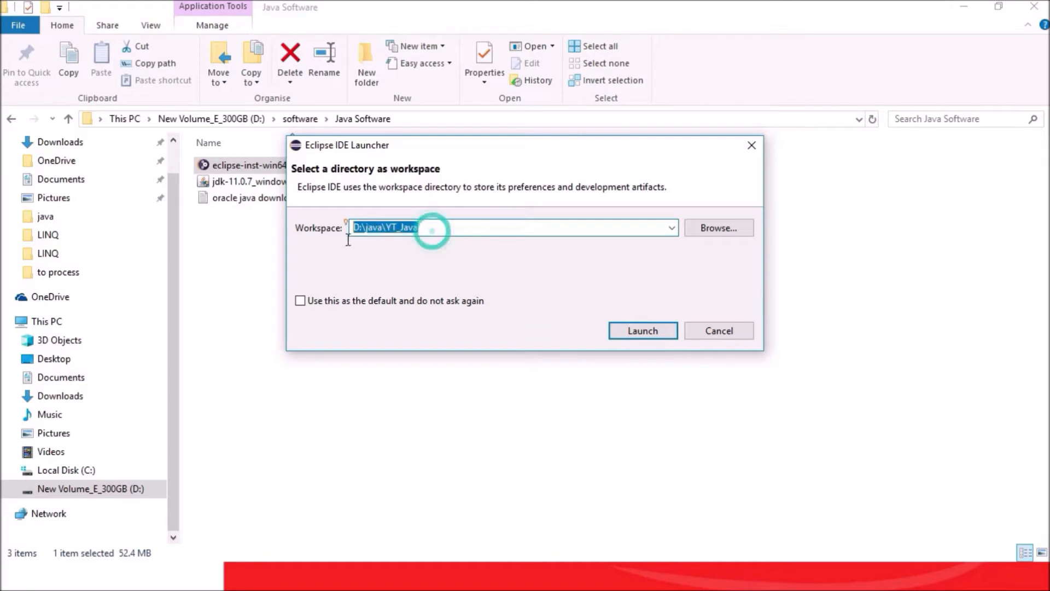
{"action": "left_click", "coordinate": [643, 334]}
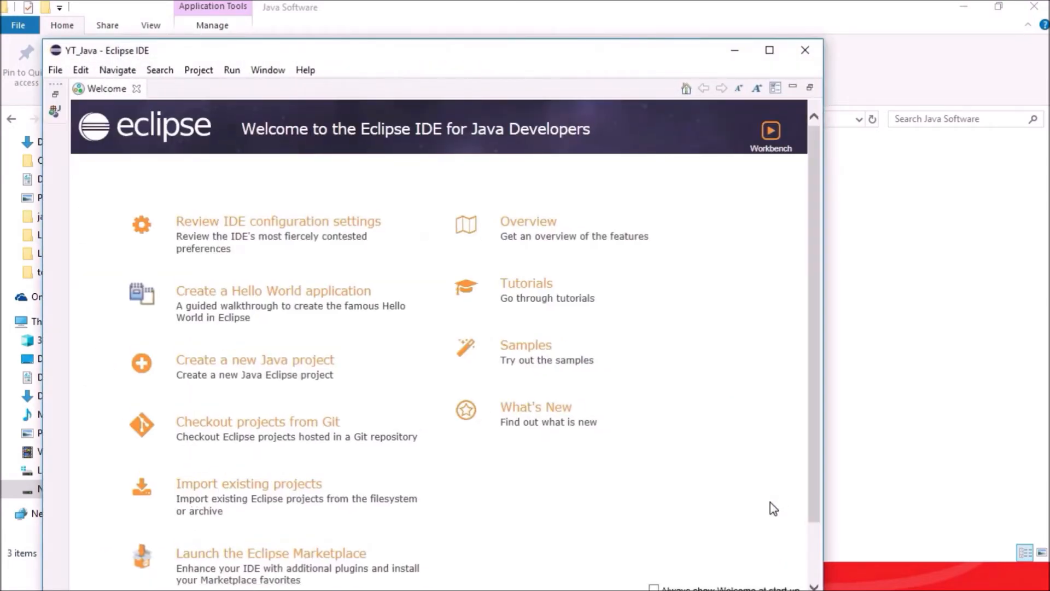
{"action": "left_click", "coordinate": [769, 49]}
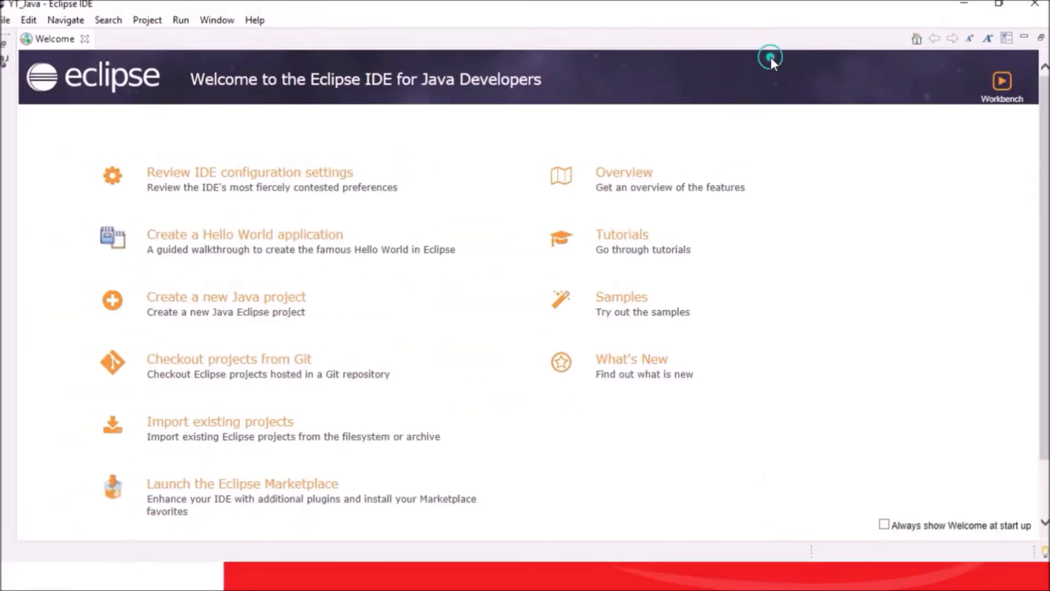
- Close the Welcome page and start a new Java project named FirstJava
{"action": "left_click", "coordinate": [90, 42]}
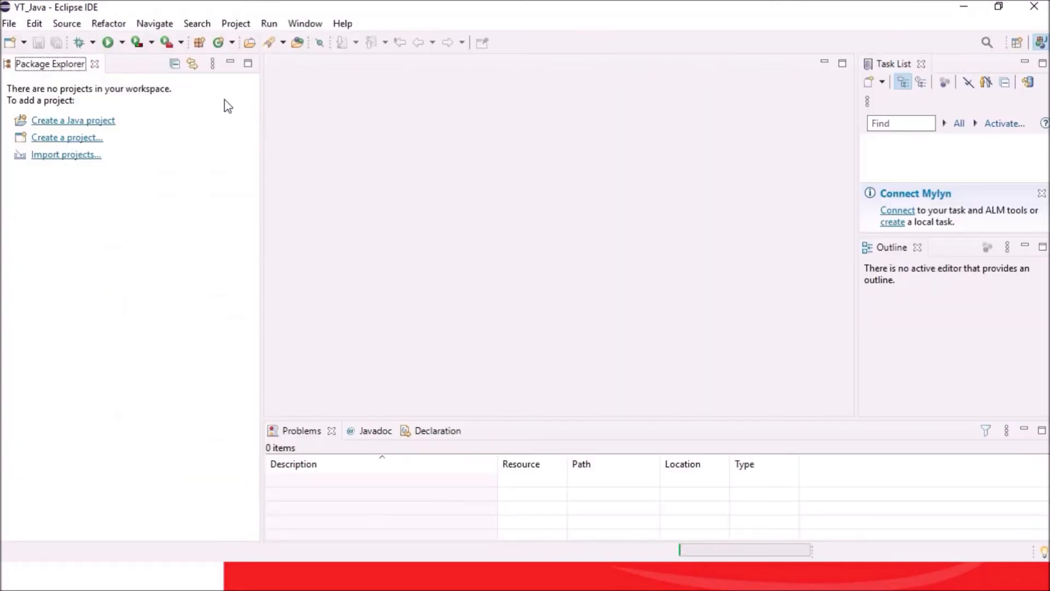
{"action": "left_click", "coordinate": [9, 25]}
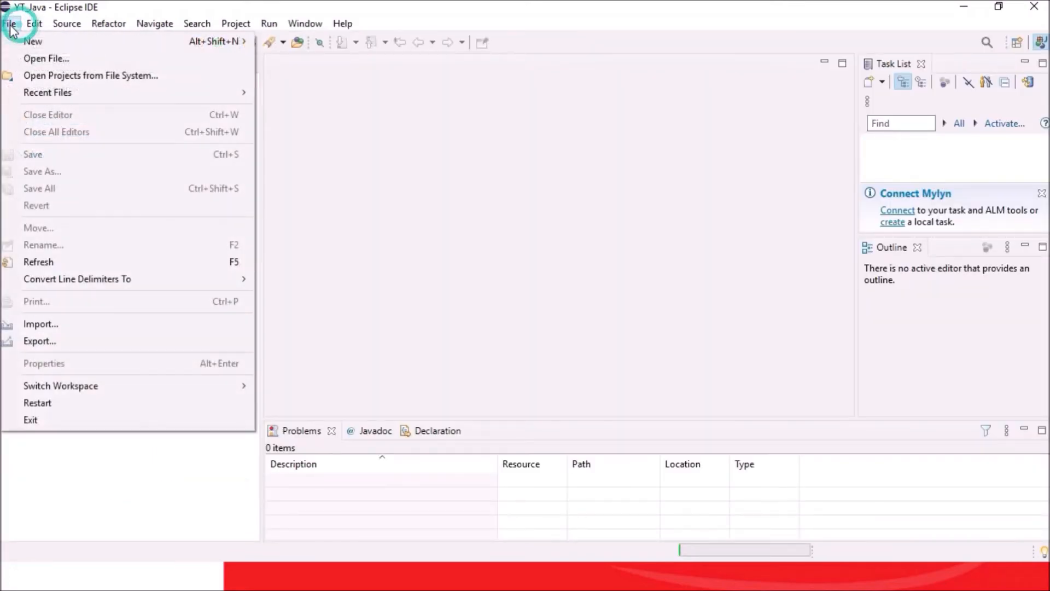
{"action": "mouse_move", "coordinate": [20, 42]}
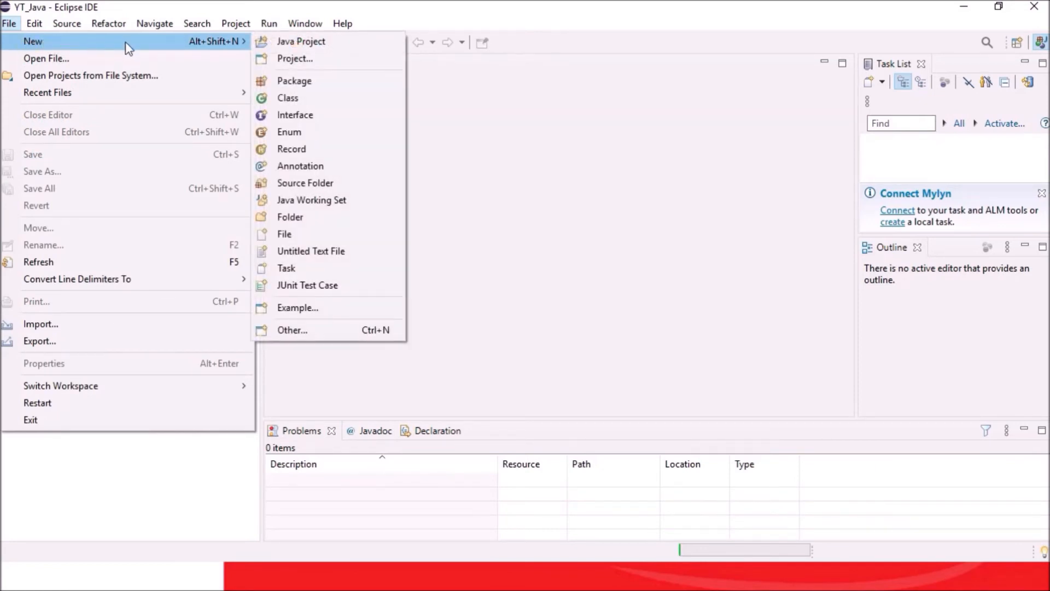
{"action": "left_click", "coordinate": [279, 46]}
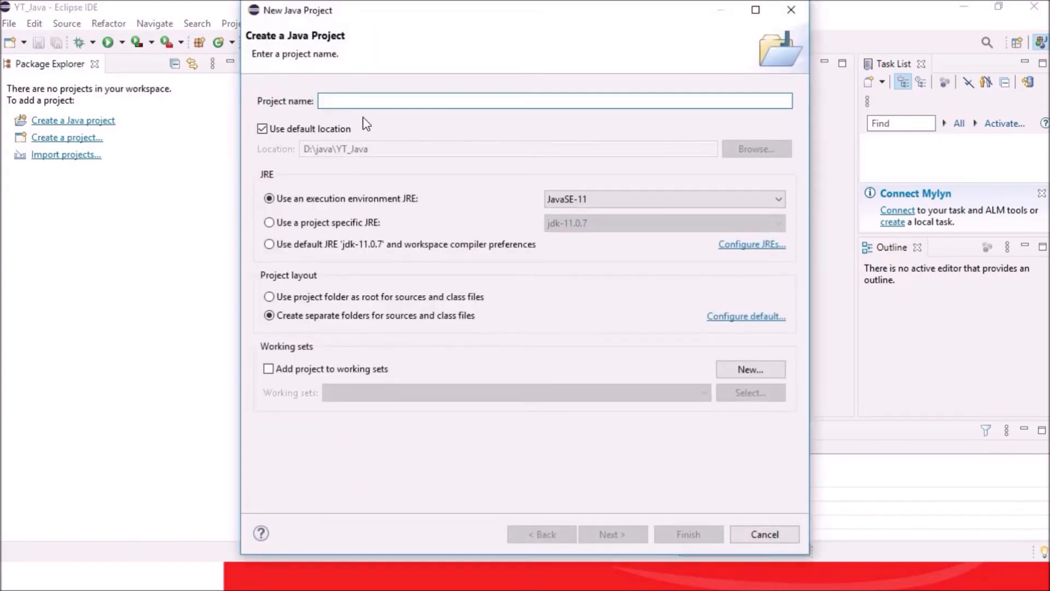
{"action": "left_click", "coordinate": [366, 102]}
{"action": "type", "text": "FirstJava"}
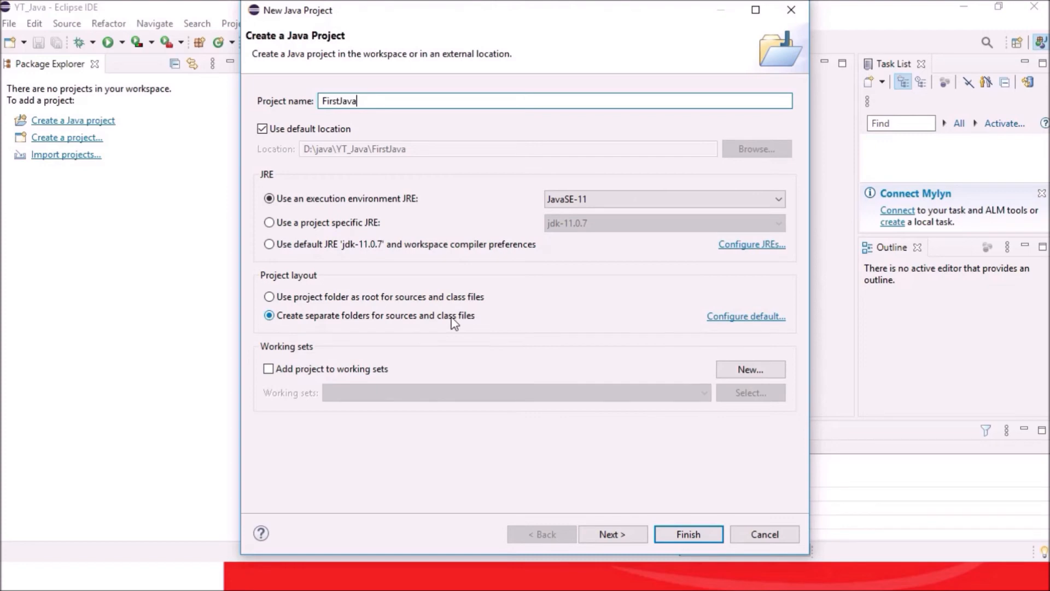
- Turn off creation of the module-info.java file in the Java build settings and finish creating the project
{"action": "left_click", "coordinate": [622, 535]}
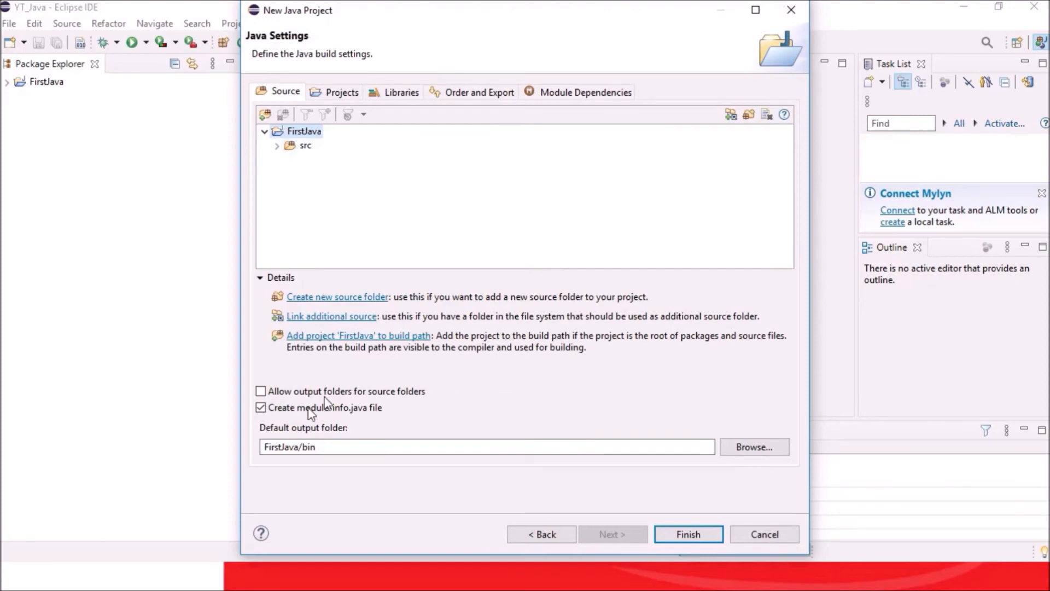
{"action": "left_click", "coordinate": [293, 408]}
{"action": "left_click", "coordinate": [261, 411]}
{"action": "left_click", "coordinate": [262, 411]}
{"action": "left_click", "coordinate": [680, 538]}
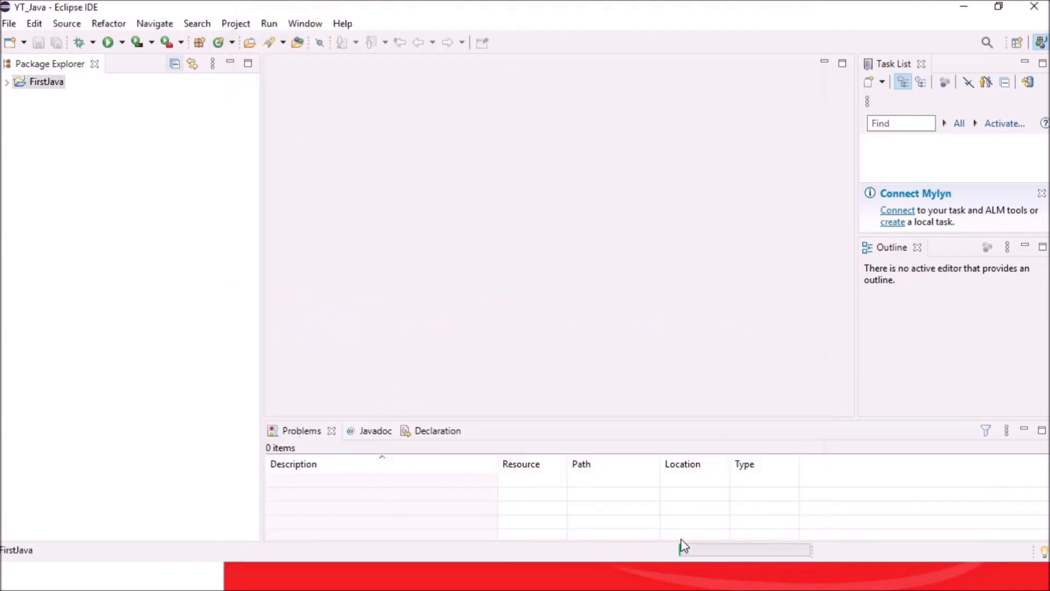
{"action": "left_click", "coordinate": [681, 538]}
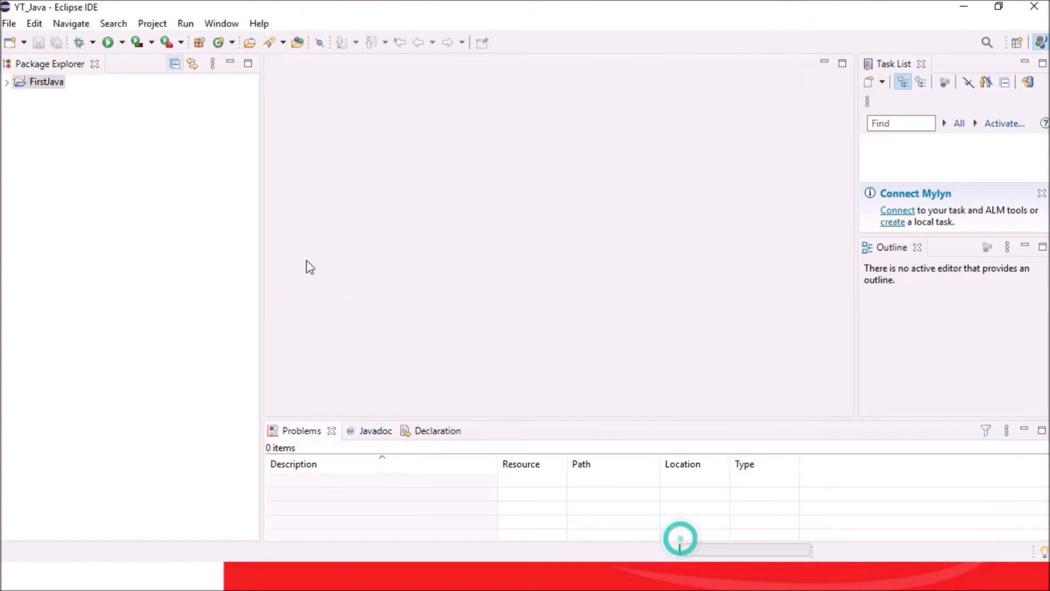
- Create a public class named Test with a public static void main method stub in the FirstJava project's src folder
{"action": "left_click", "coordinate": [7, 82]}
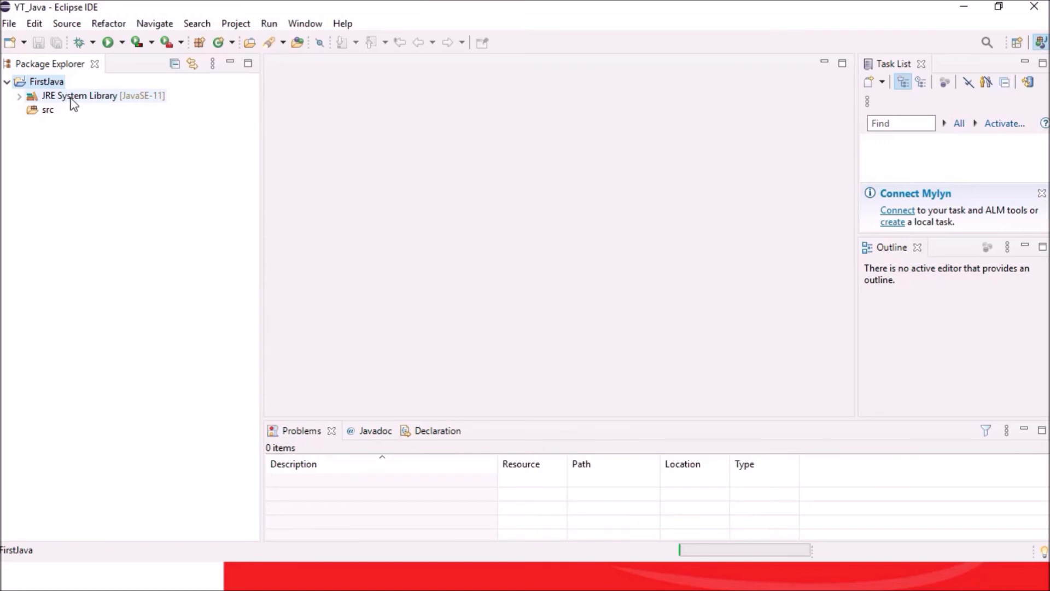
{"action": "left_click", "coordinate": [46, 112]}
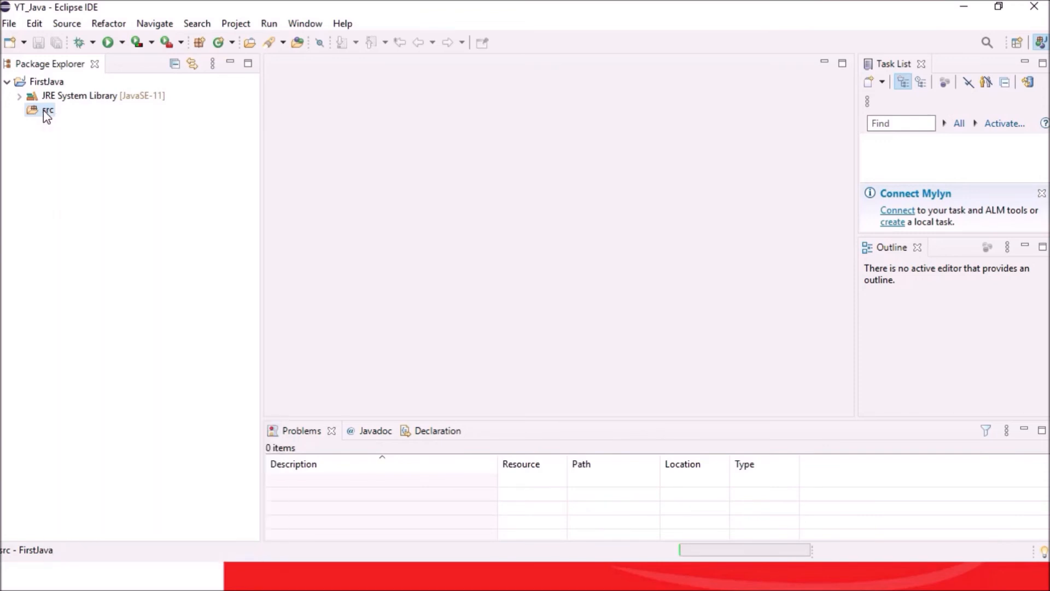
{"action": "right_click", "coordinate": [44, 110]}
{"action": "mouse_move", "coordinate": [56, 118]}
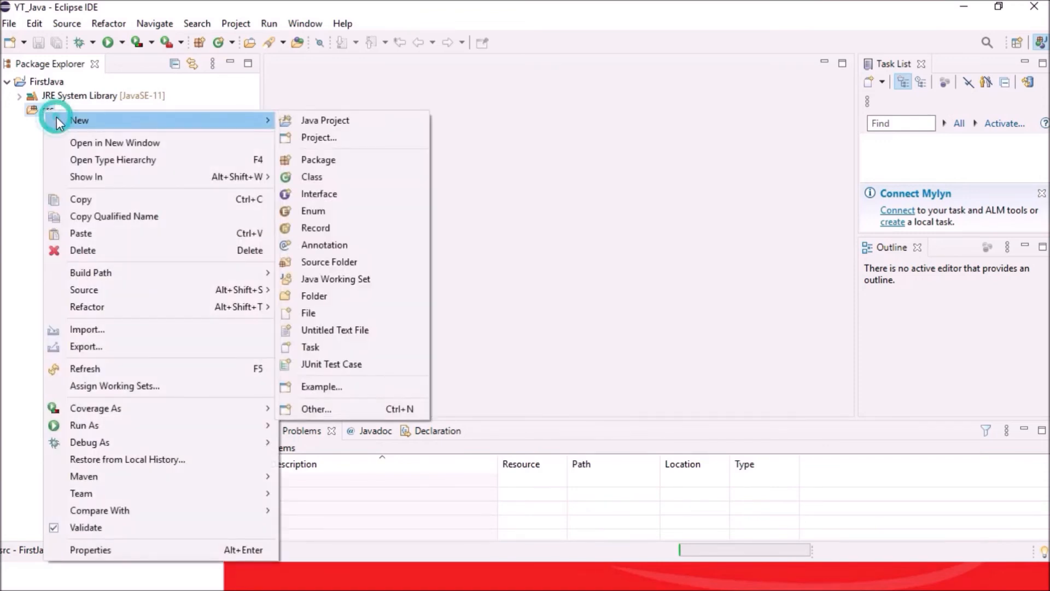
{"action": "left_click", "coordinate": [322, 181]}
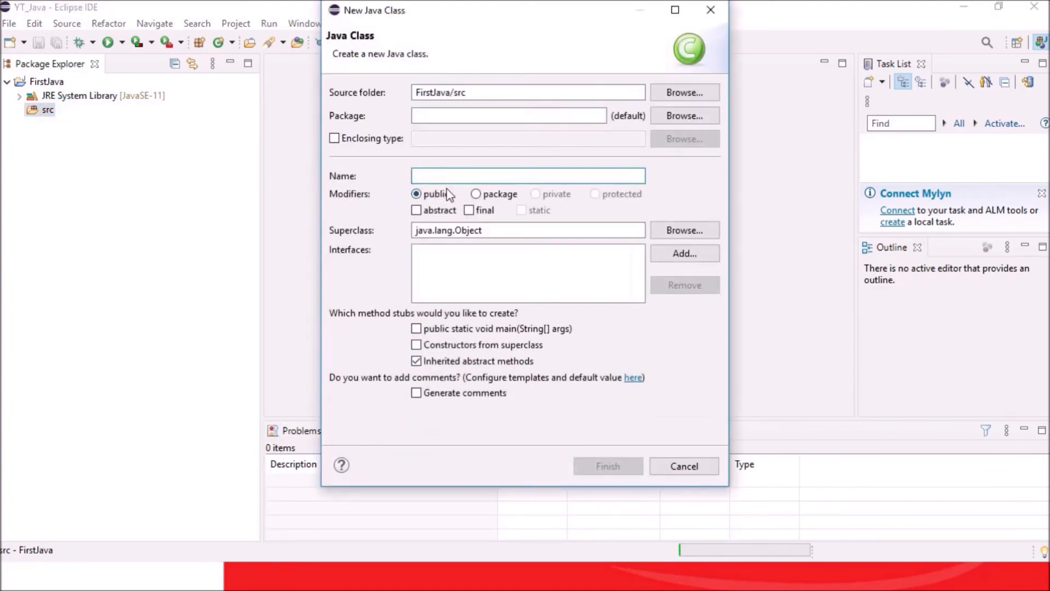
{"action": "left_click", "coordinate": [448, 178]}
{"action": "type", "text": "Test"}
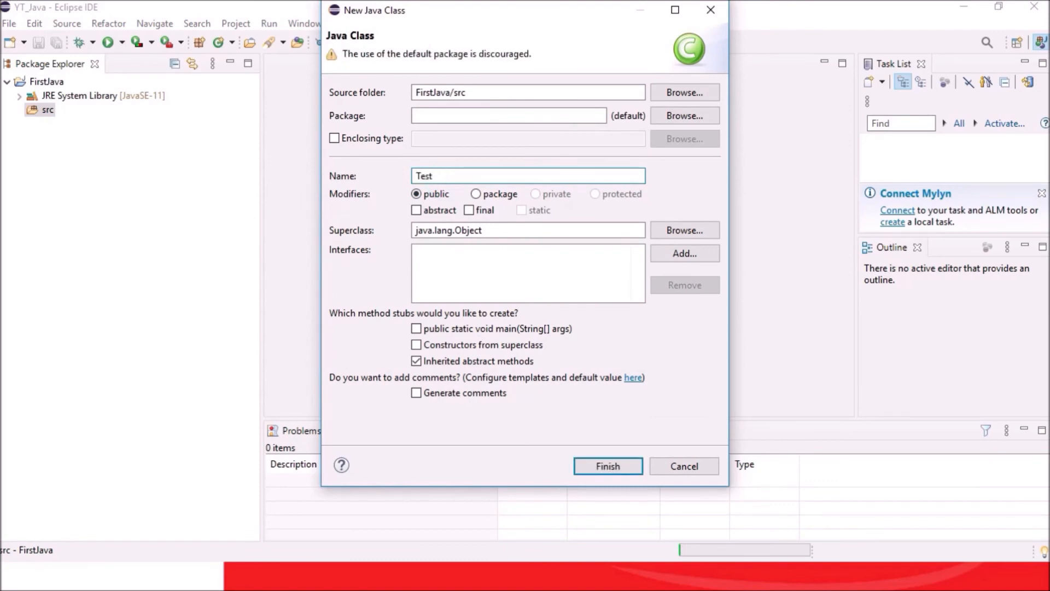
{"action": "left_click", "coordinate": [476, 329]}
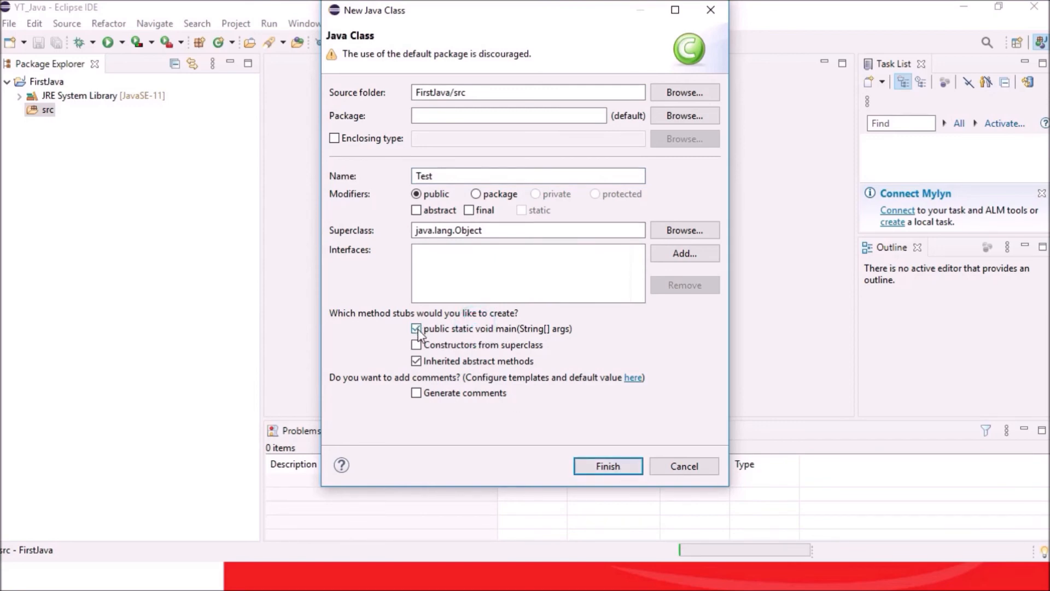
{"action": "left_click", "coordinate": [608, 466]}
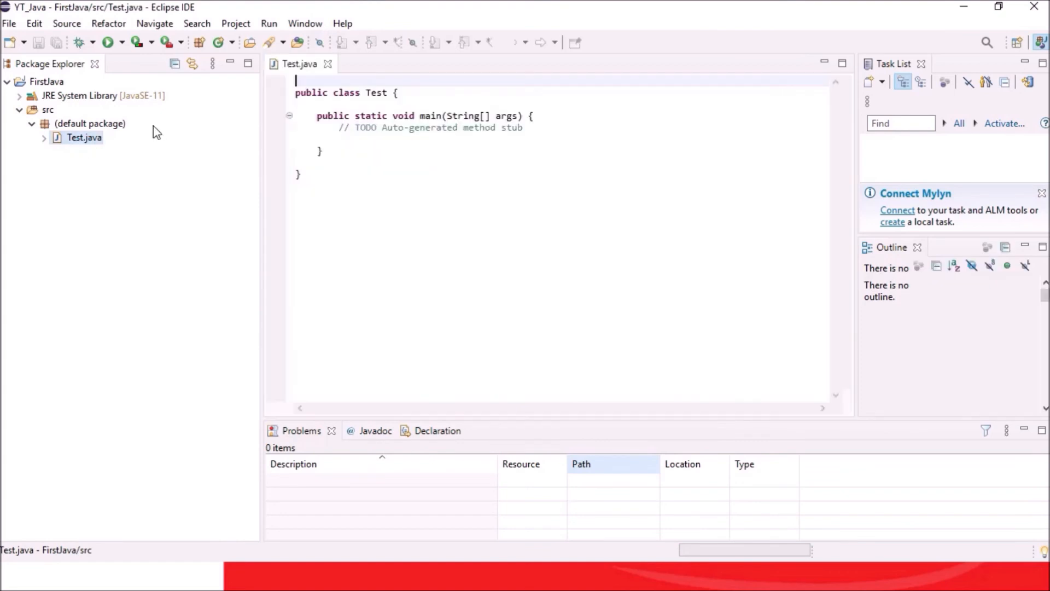
- Enlarge the editor text and replace the TODO comment in the main method with blank lines
{"action": "left_click", "coordinate": [395, 139]}
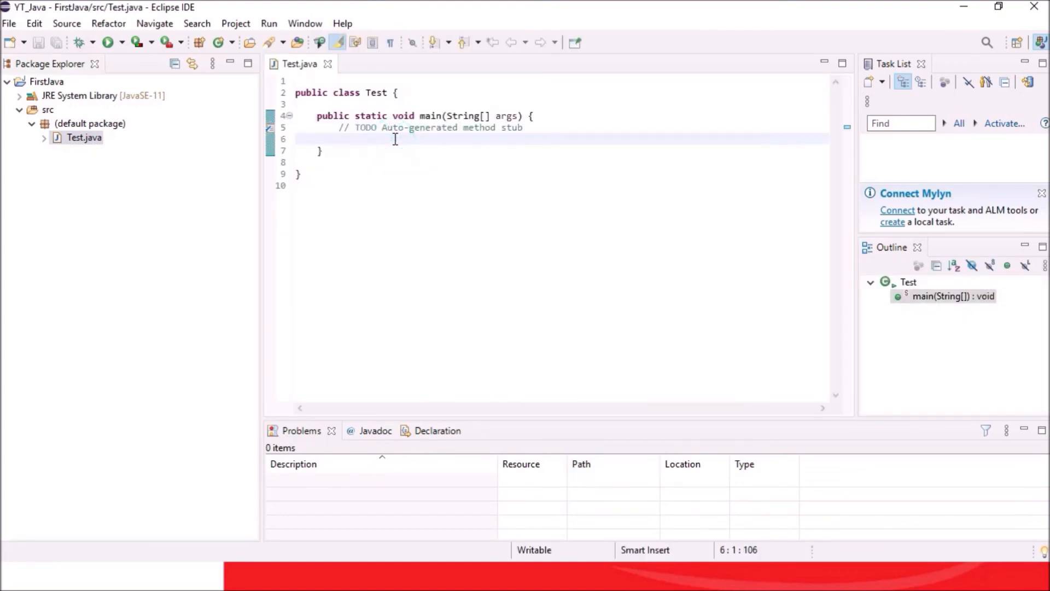
{"action": "key", "text": "ctrl+plus"}
{"action": "left_click_drag", "start_coordinate": [368, 143], "coordinate": [603, 163]}
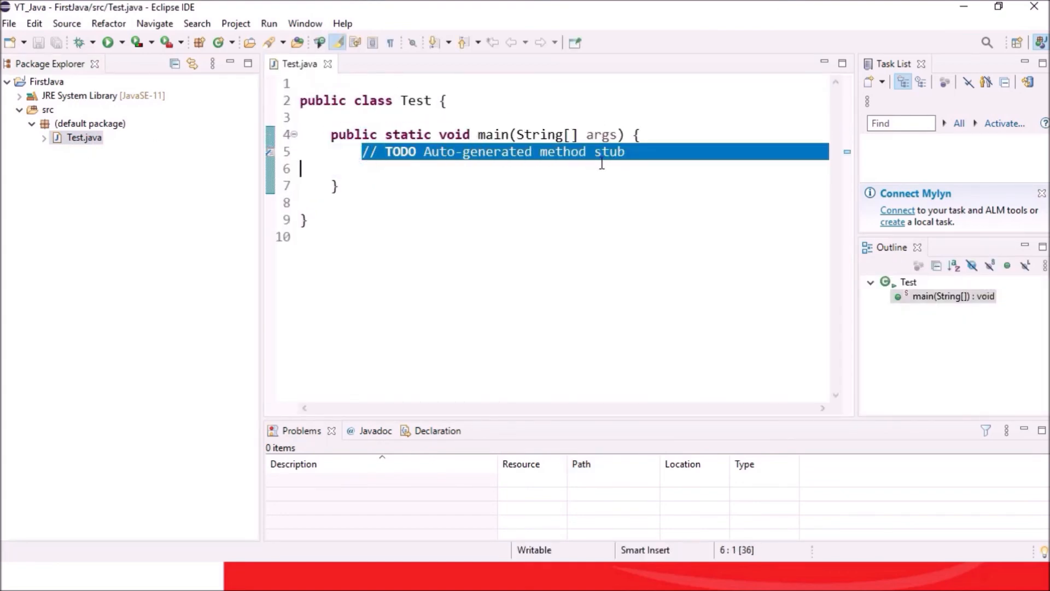
{"action": "key", "text": "Delete"}
{"action": "key", "text": "Return"}
{"action": "key", "text": "Return"}
{"action": "key", "text": "Up"}
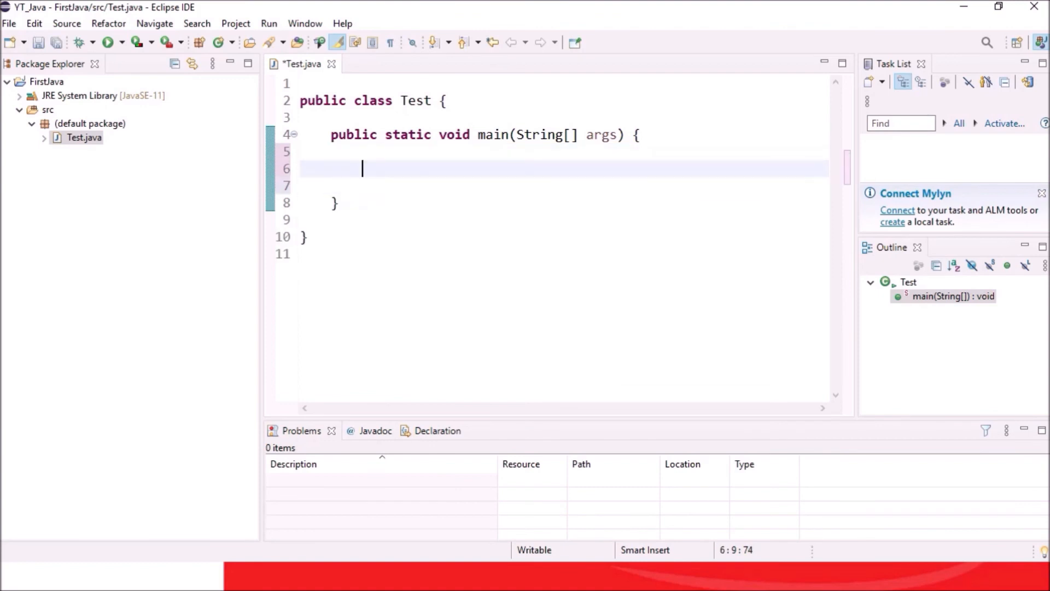
- Add a System.out.println statement to the main method that prints "Welcome to java programming..."
{"action": "type", "text": "sysout"}
{"action": "key", "text": "ctrl+space"}
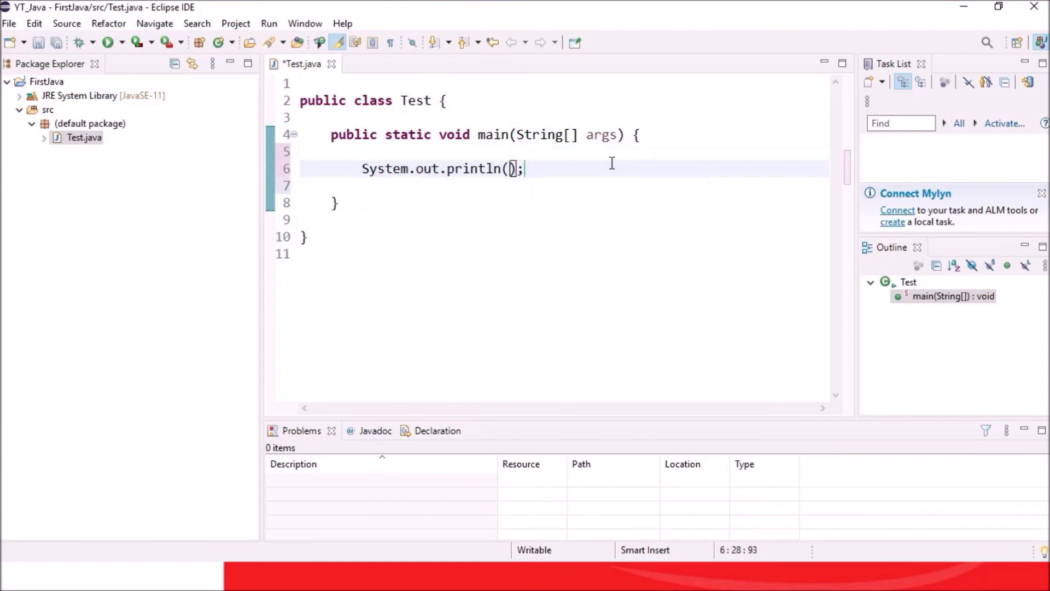
{"action": "type", "text": "\""}
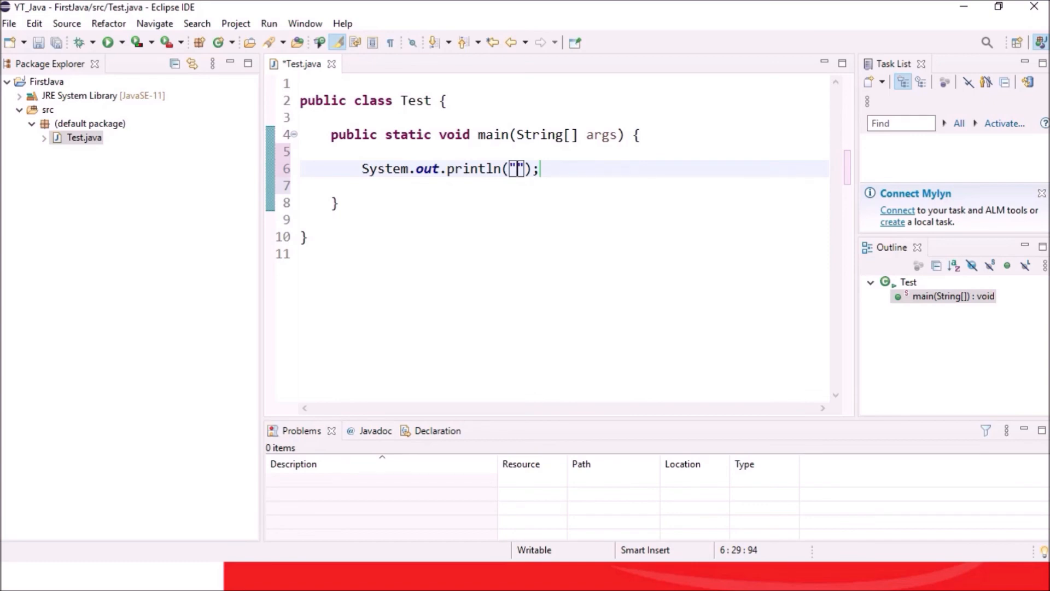
{"action": "type", "text": "Welcome to java"}
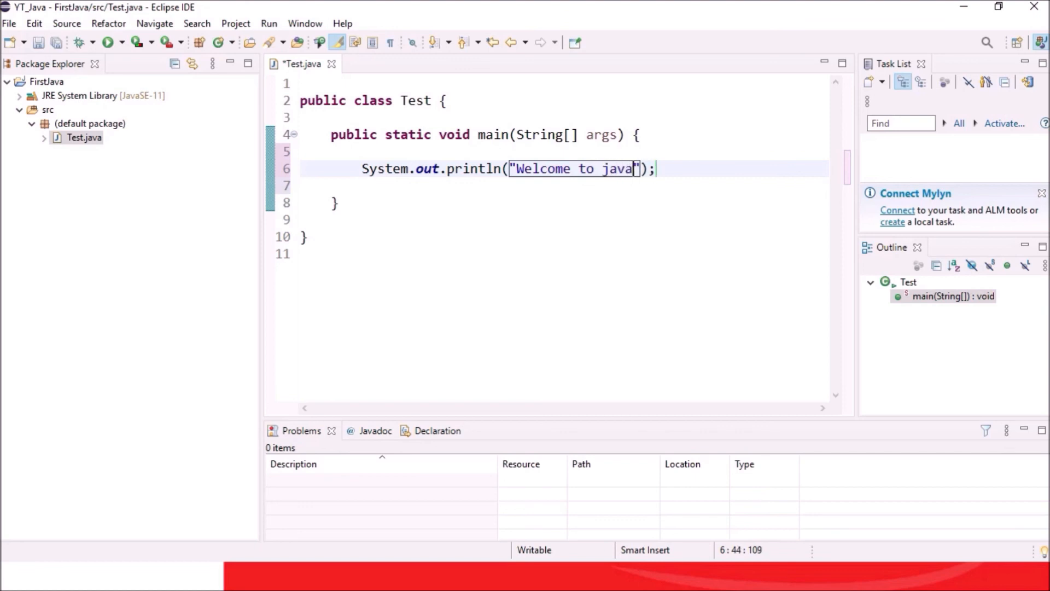
{"action": "type", "text": " fr"}
{"action": "key", "text": "BackSpace"}
{"action": "key", "text": "BackSpace"}
{"action": "type", "text": "programm"}
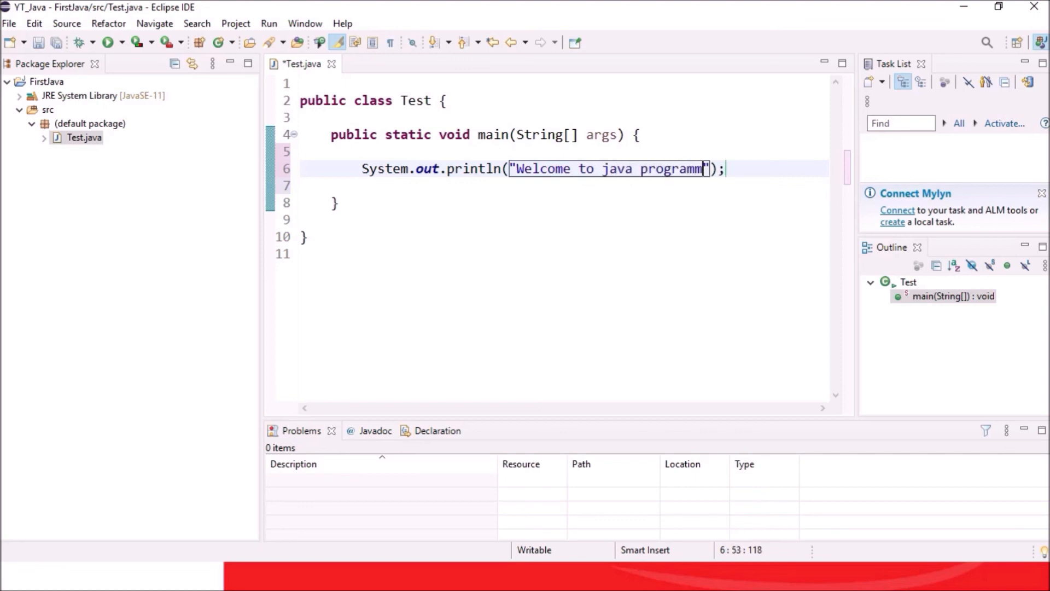
{"action": "type", "text": "ing..."}
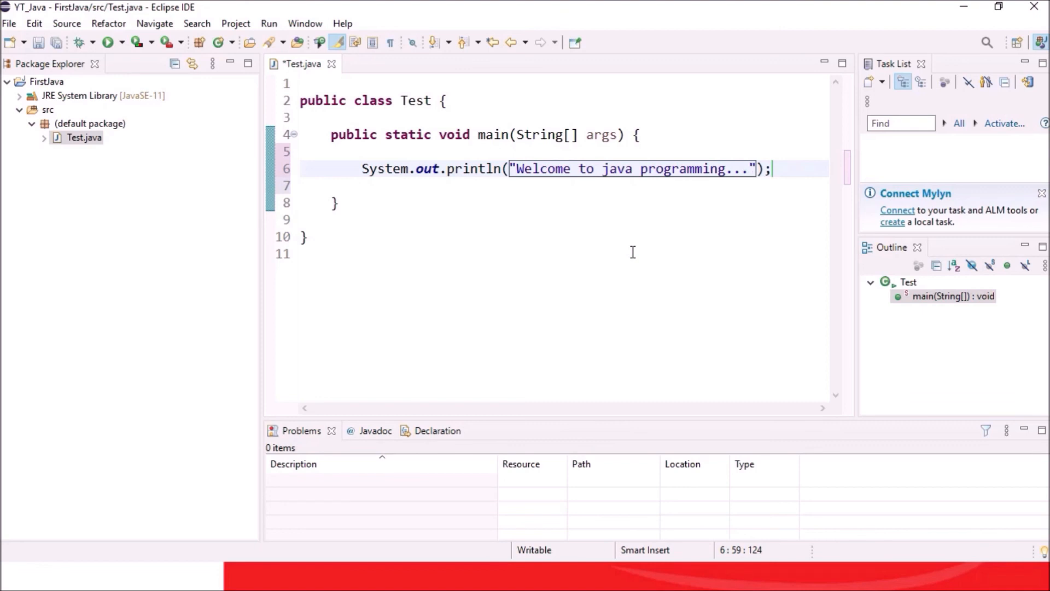
- Run the Test program, saving Test.java before launch, and check its output in the console
{"action": "left_click", "coordinate": [108, 44]}
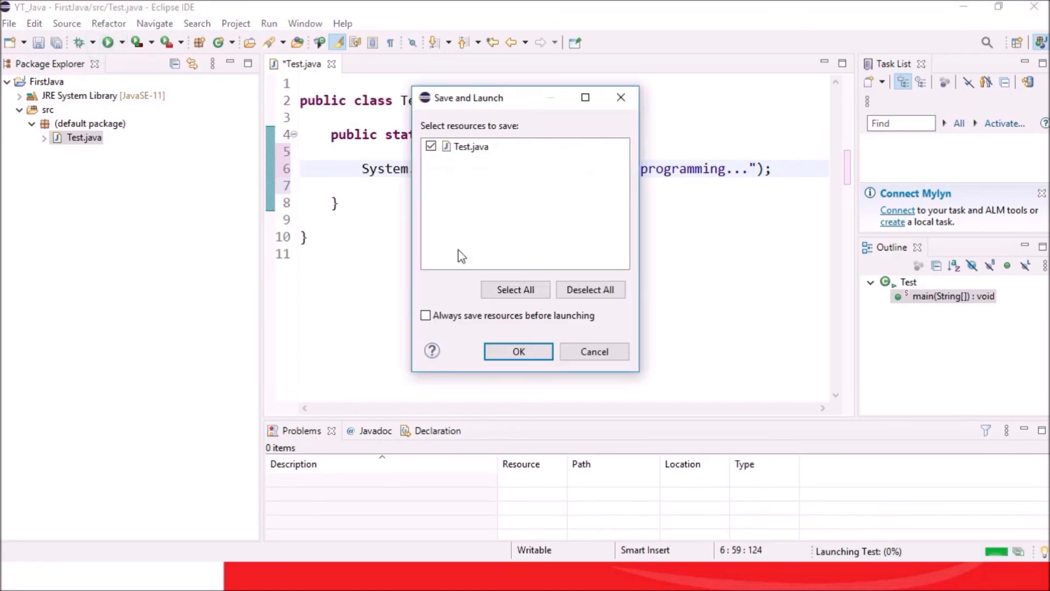
{"action": "left_click", "coordinate": [521, 352]}
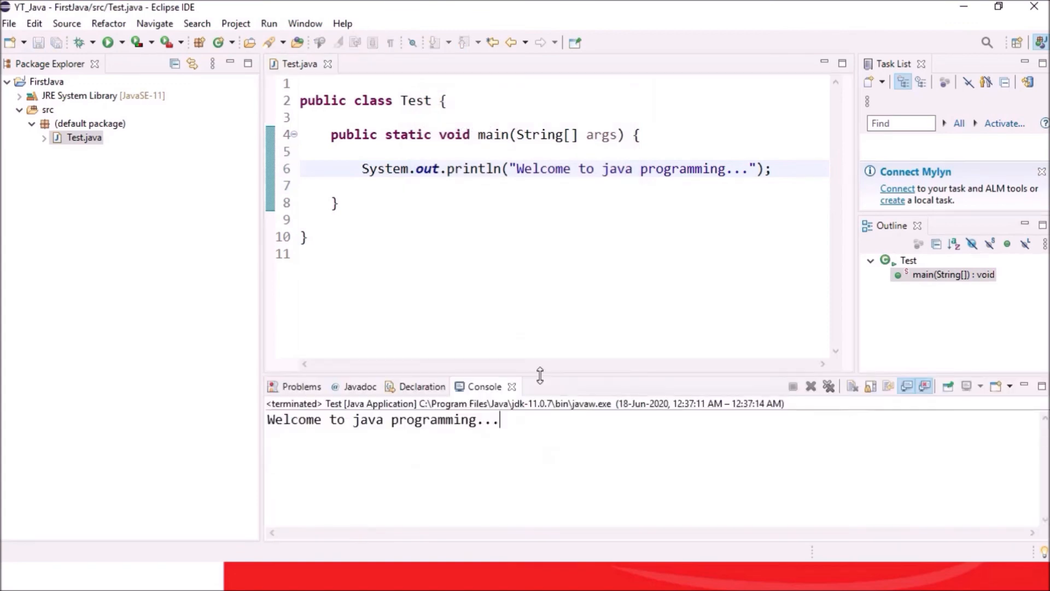
{"action": "left_click", "coordinate": [507, 420]}
{"action": "left_click_drag", "start_coordinate": [381, 430], "coordinate": [241, 418]}
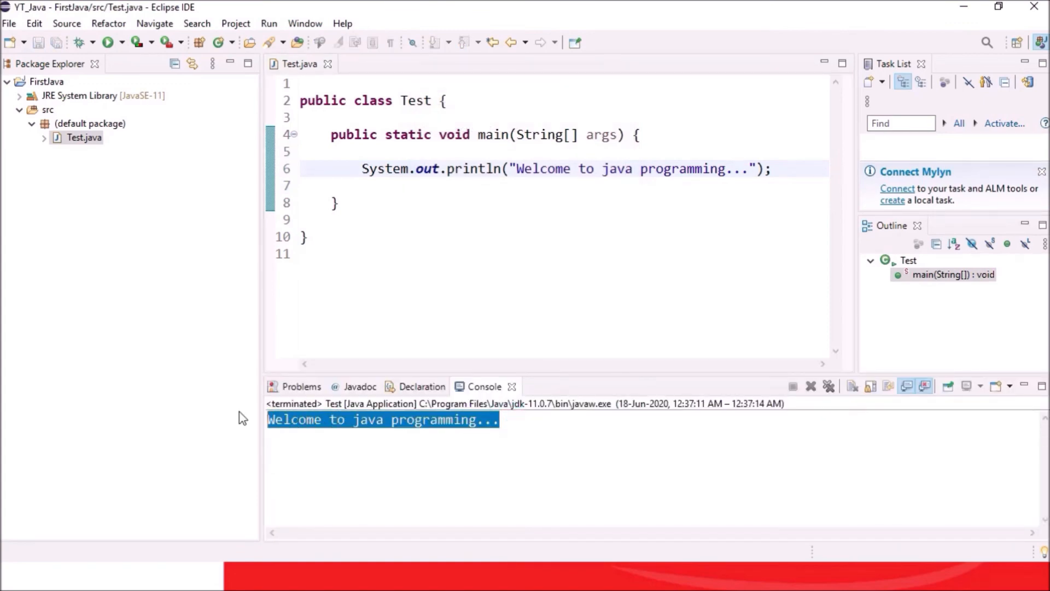
{"action": "left_click", "coordinate": [543, 478]}
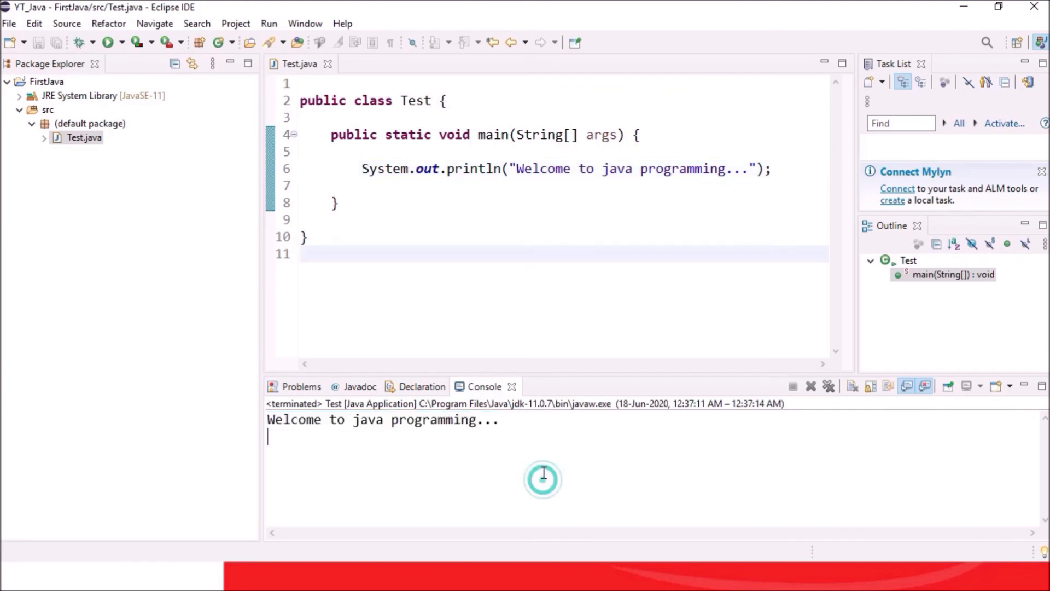